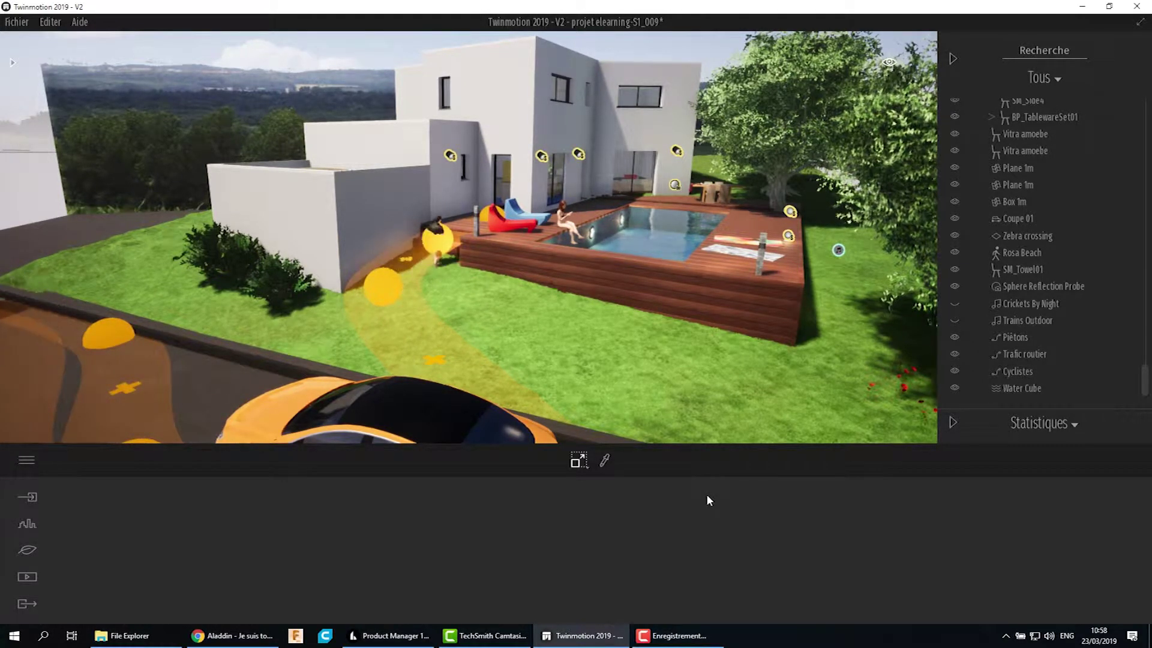
Draw a custom object path (Tracé personnalisé) across the lawn beside the road and up onto the pool deck
{"action": "middle_click_drag", "start_coordinate": [512, 398], "coordinate": [653, 438], "text": "shift"}
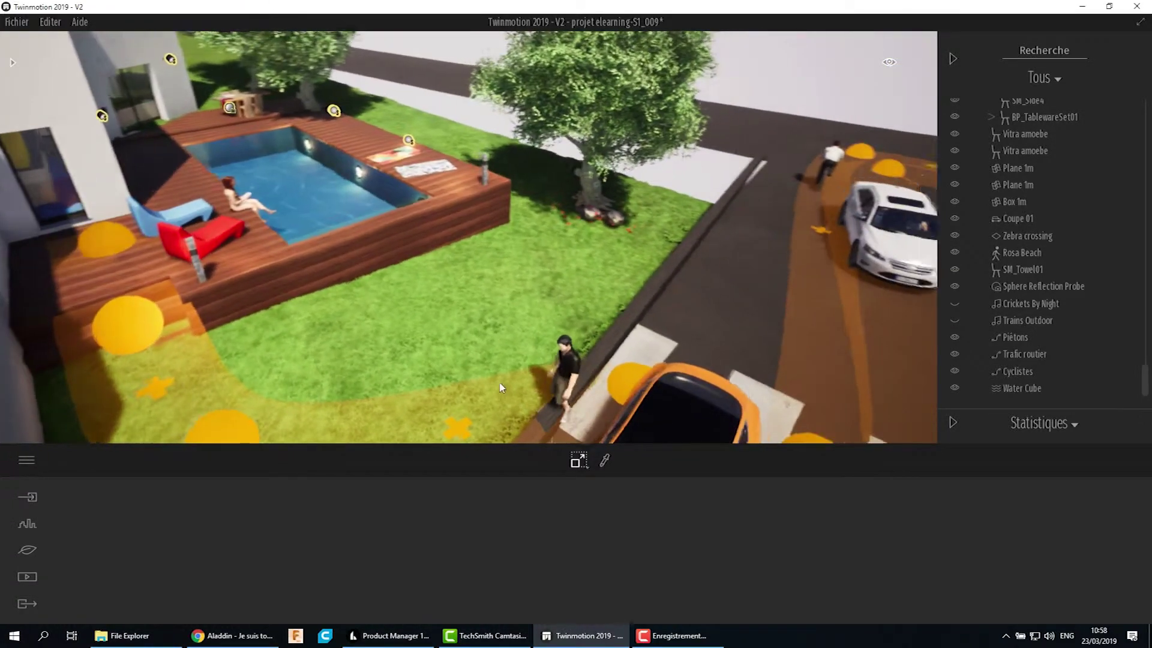
{"action": "middle_click_drag", "start_coordinate": [504, 359], "coordinate": [470, 351], "text": "shift"}
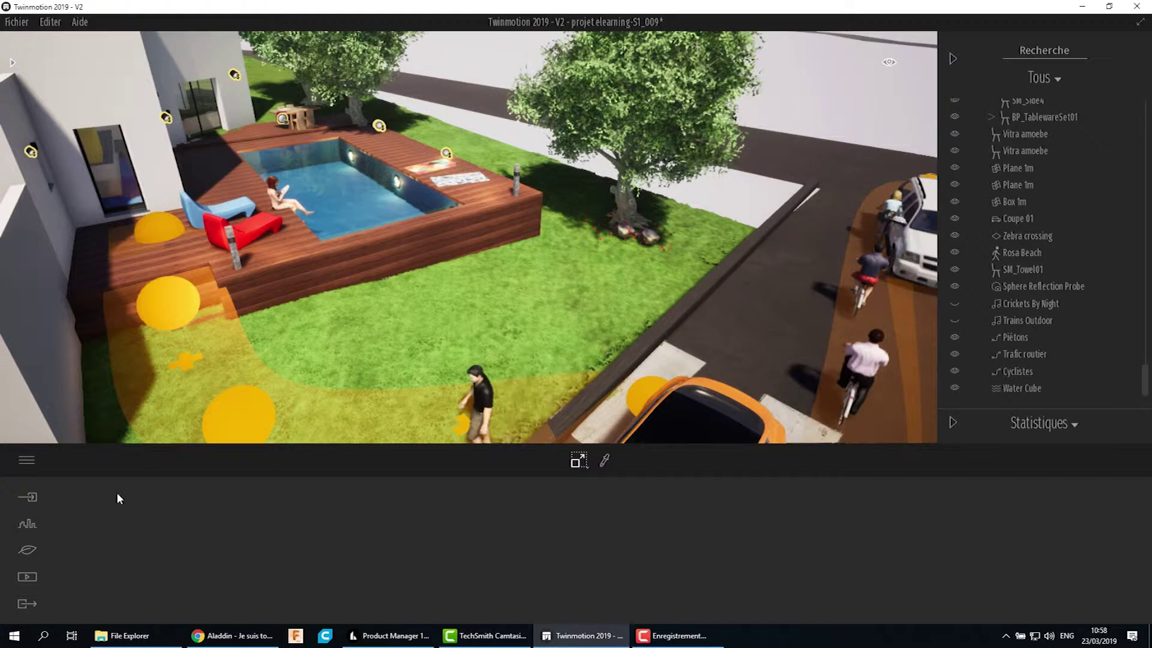
{"action": "left_click", "coordinate": [27, 523]}
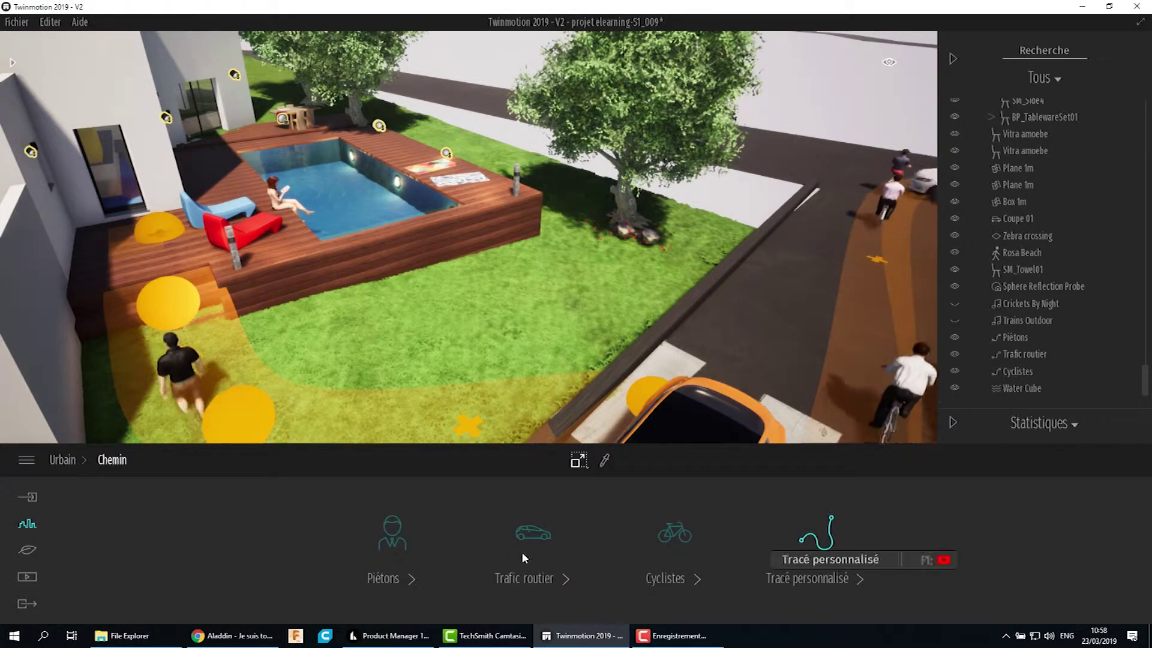
{"action": "left_click", "coordinate": [817, 540]}
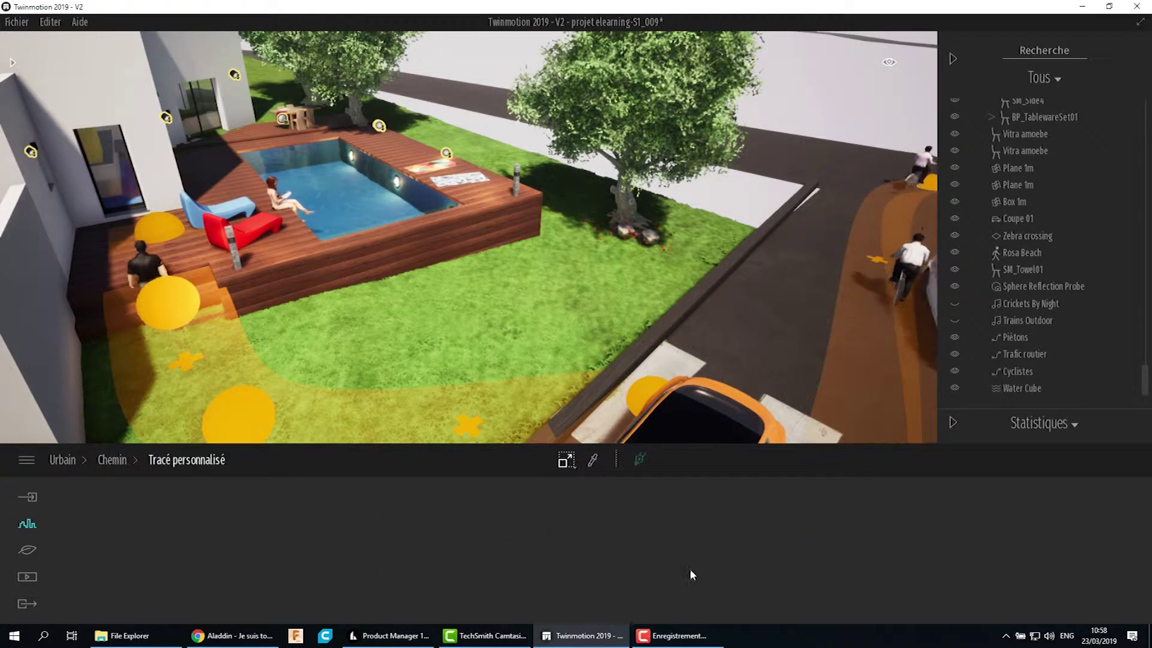
{"action": "left_click", "coordinate": [613, 317]}
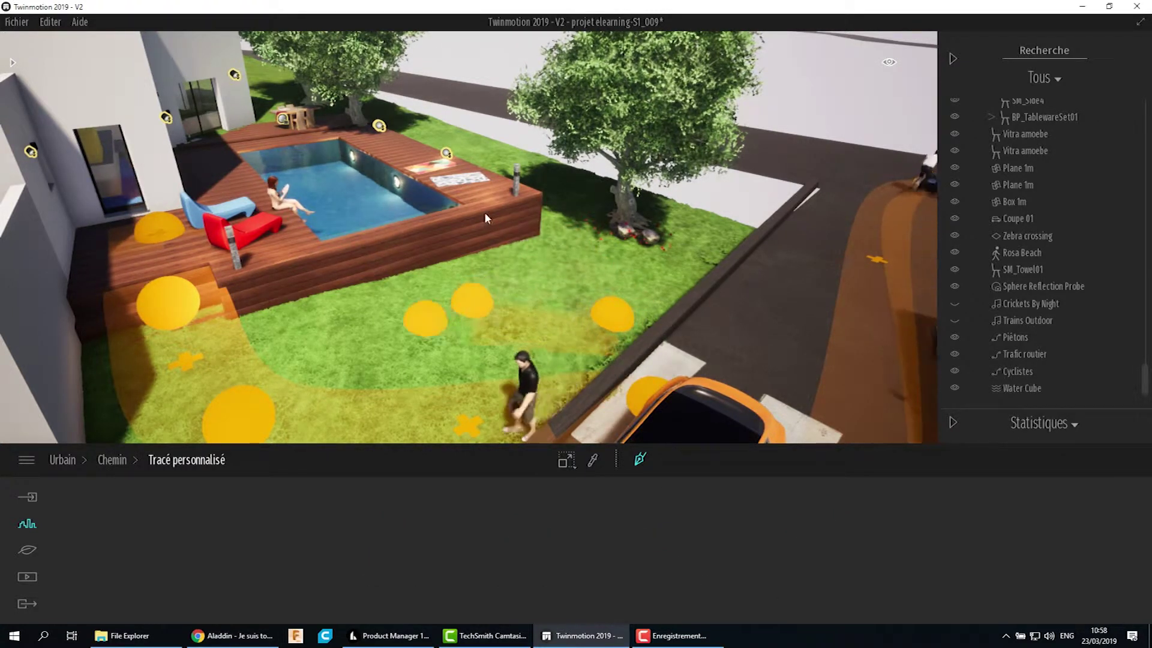
{"action": "left_click", "coordinate": [473, 312]}
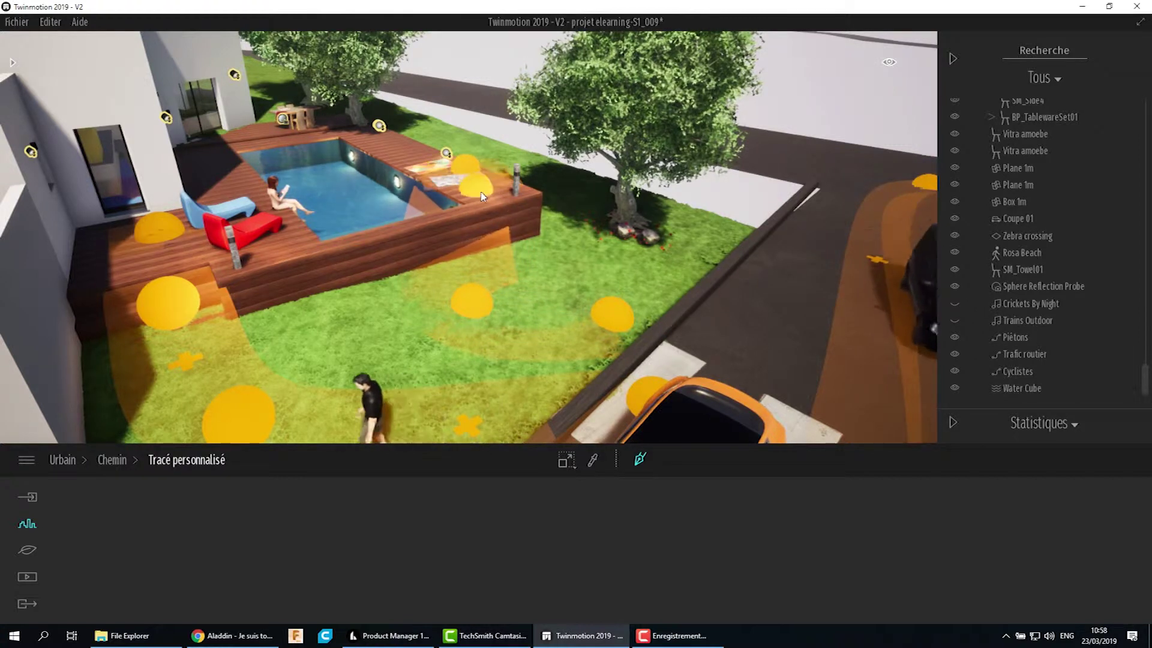
{"action": "double_click", "coordinate": [479, 196]}
{"action": "right_click_drag", "start_coordinate": [480, 197], "coordinate": [555, 252]}
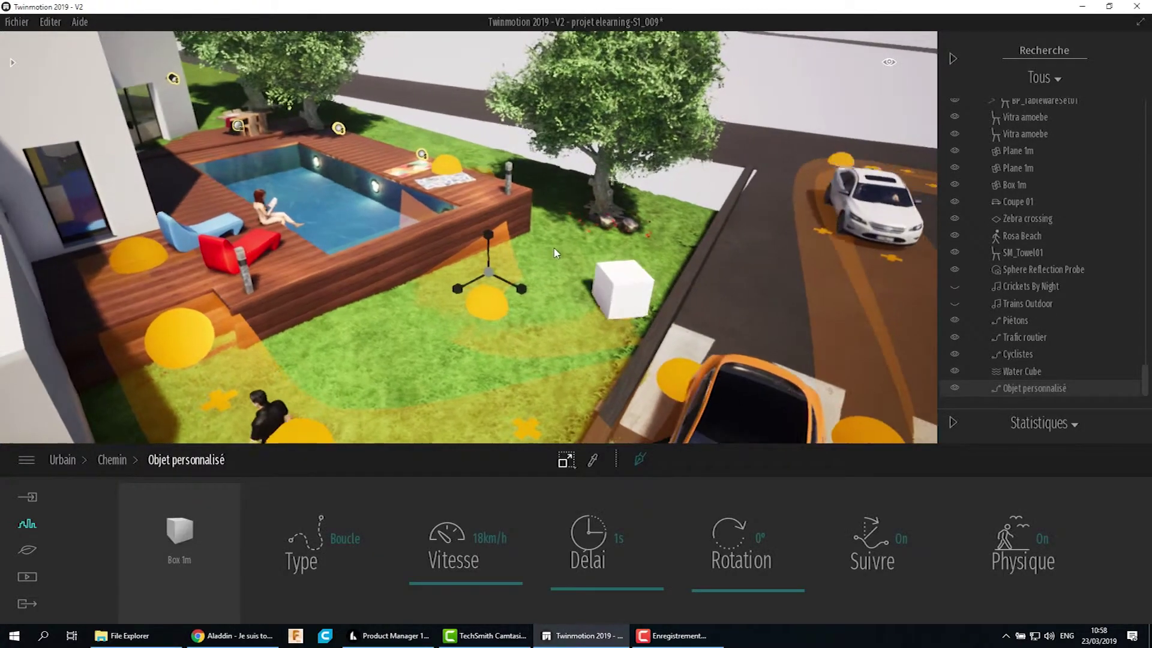
{"action": "scroll", "coordinate": [555, 252], "scroll_direction": "up", "scroll_amount": 3}
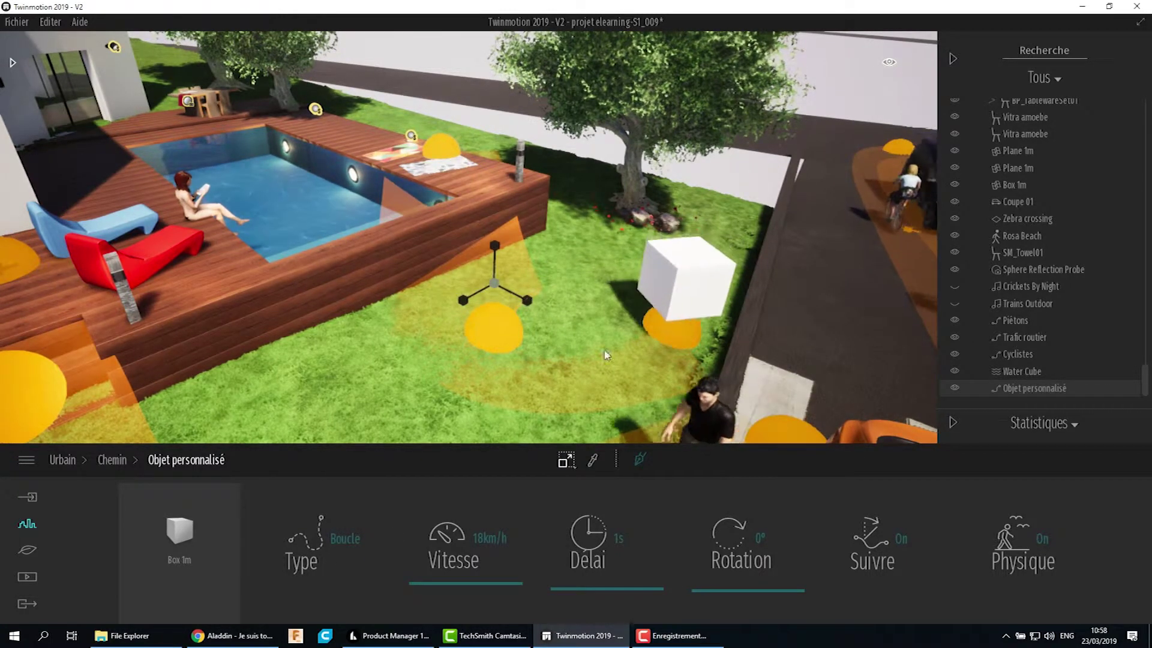
Try the path's Type as Un aller and Un aller-retour, ending on Boucle
{"action": "left_click", "coordinate": [347, 540]}
{"action": "left_click", "coordinate": [299, 360]}
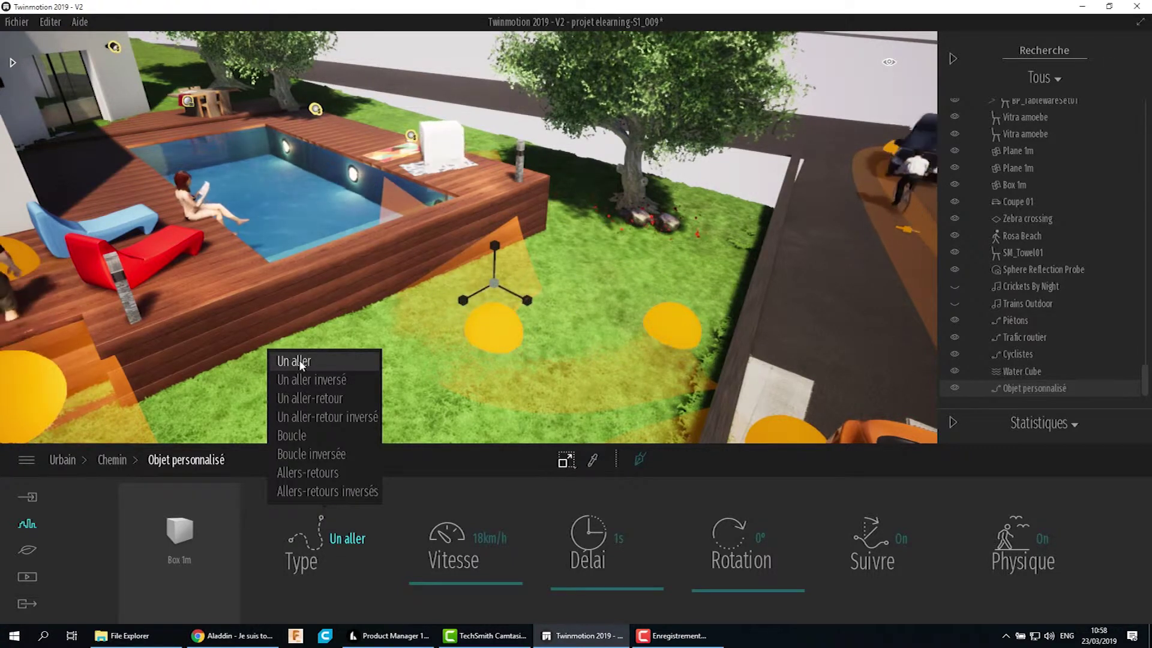
{"action": "left_click", "coordinate": [310, 398]}
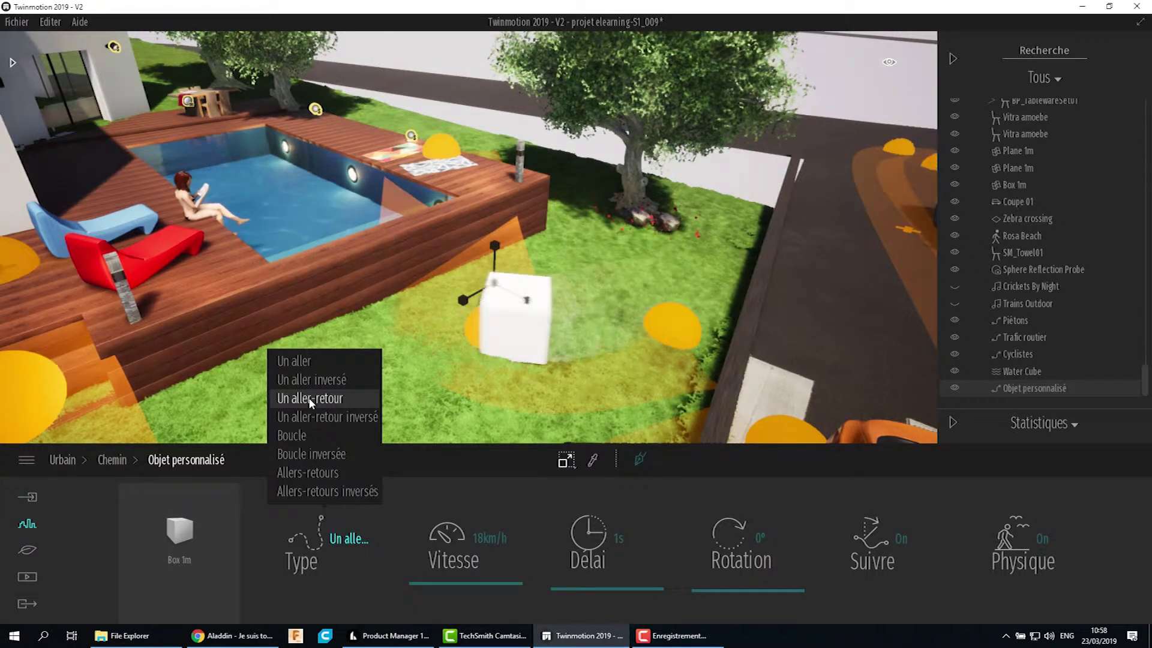
{"action": "left_click", "coordinate": [298, 436]}
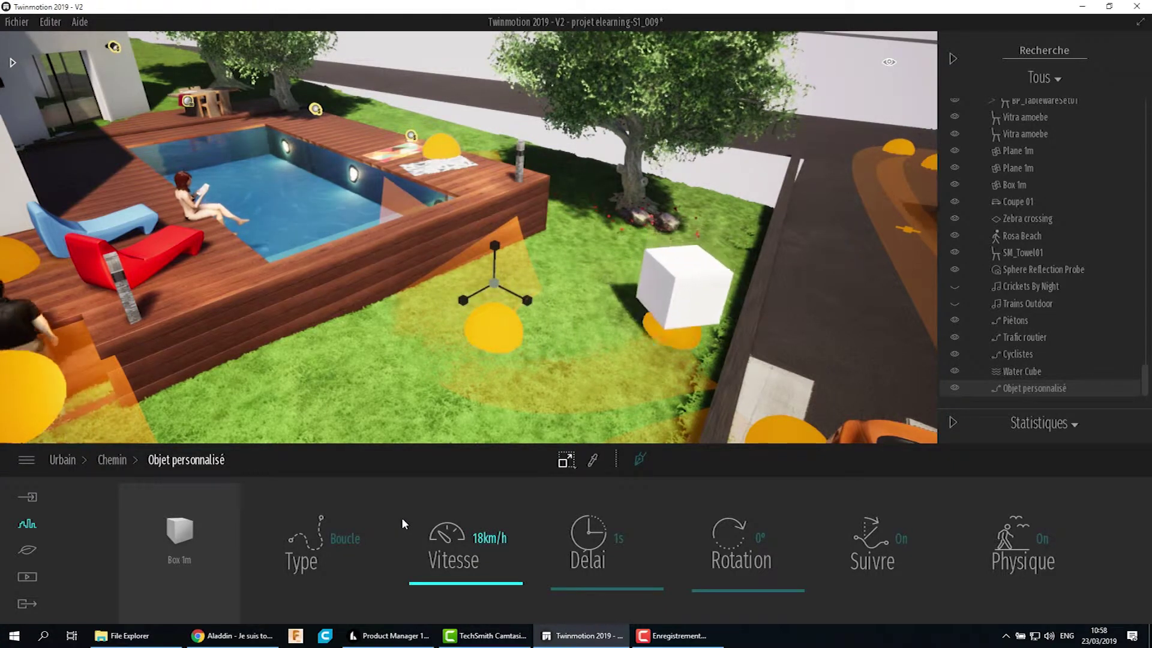
Set the path's Vitesse to 19 km/h and Délai to 3 s, testing Rotation at 81° and resetting it to 0°
{"action": "mouse_move", "coordinate": [474, 586]}
{"action": "left_mouse_down"}
{"action": "mouse_move", "coordinate": [476, 542]}
{"action": "mouse_move", "coordinate": [467, 582]}
{"action": "left_mouse_up"}
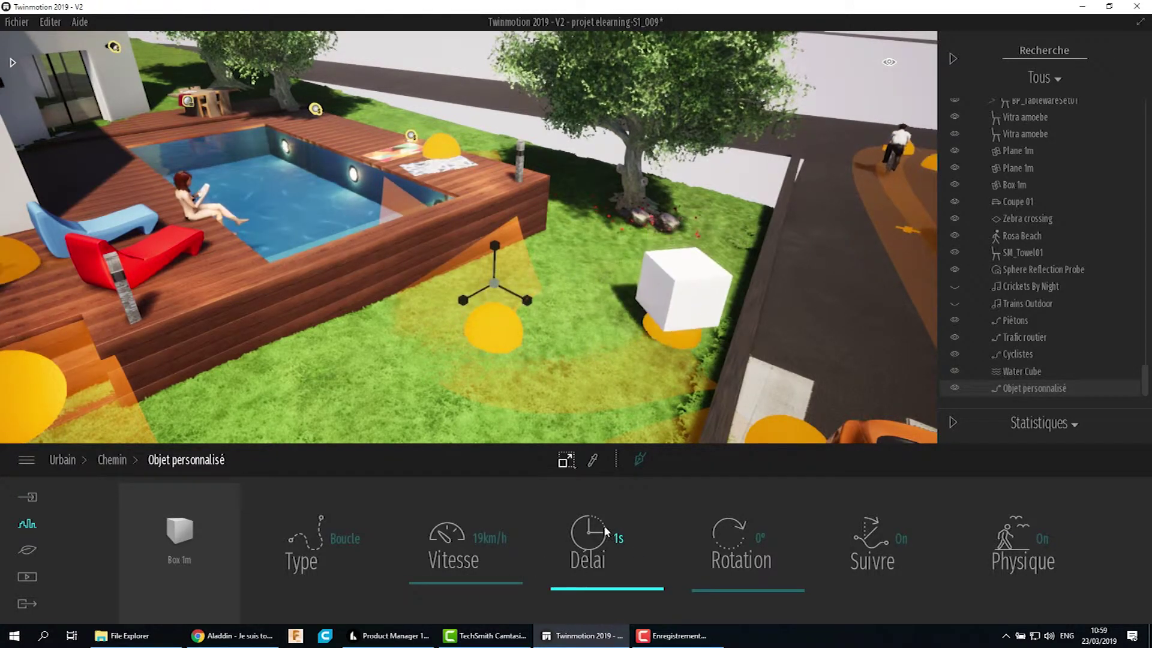
{"action": "left_click_drag", "start_coordinate": [591, 581], "coordinate": [598, 576]}
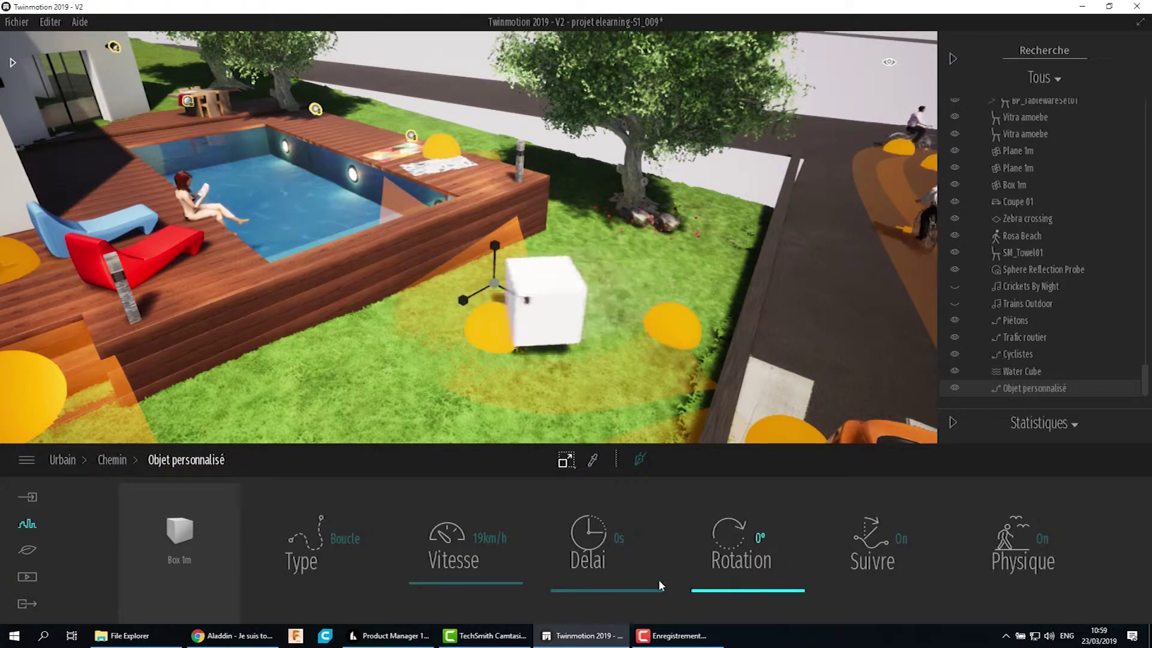
{"action": "left_click_drag", "start_coordinate": [598, 590], "coordinate": [597, 583]}
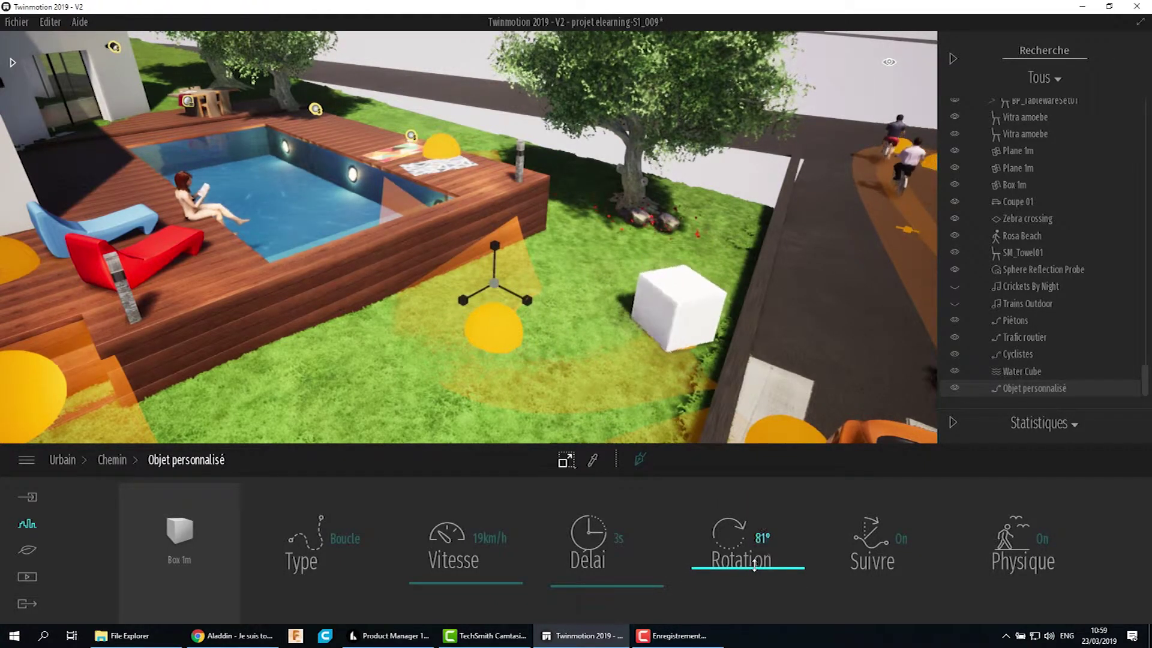
{"action": "left_click_drag", "start_coordinate": [754, 562], "coordinate": [751, 564]}
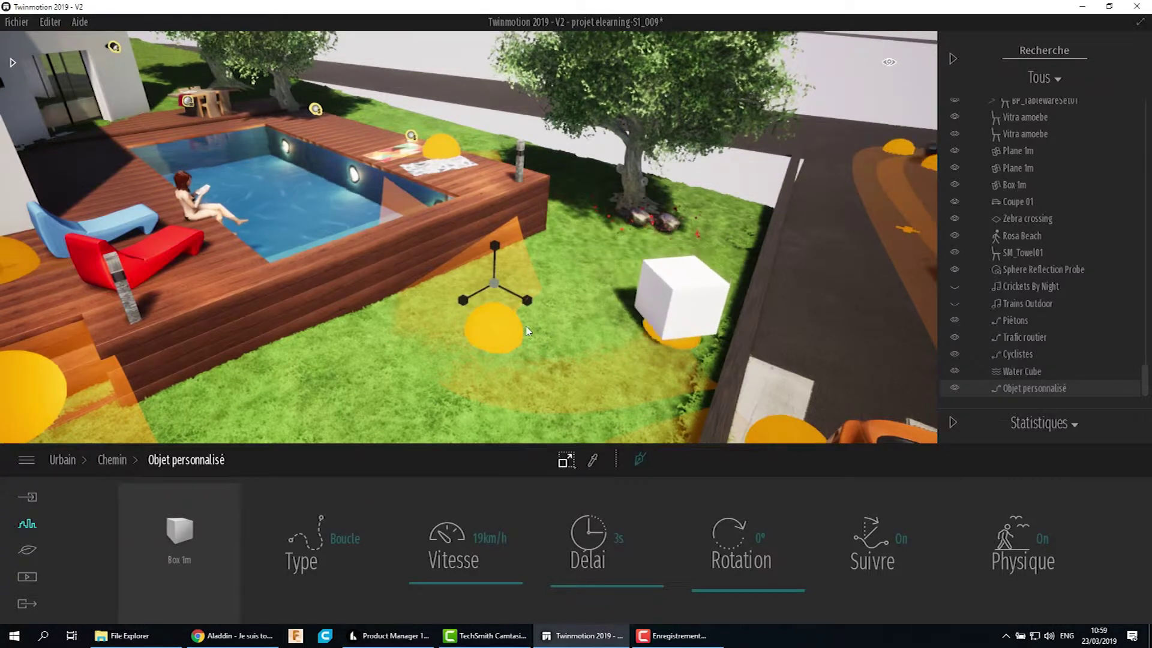
Switch the path's Suivre option off and back on, and turn Physique off
{"action": "left_click", "coordinate": [904, 543]}
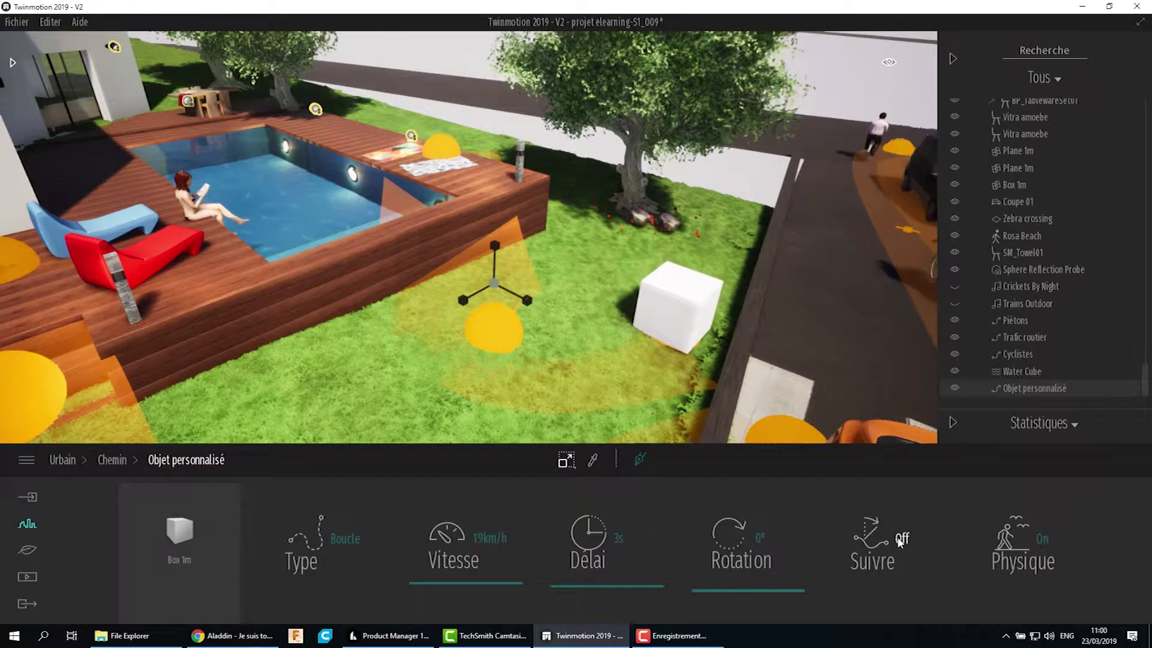
{"action": "middle_click_drag", "start_coordinate": [571, 353], "coordinate": [807, 424], "text": "shift"}
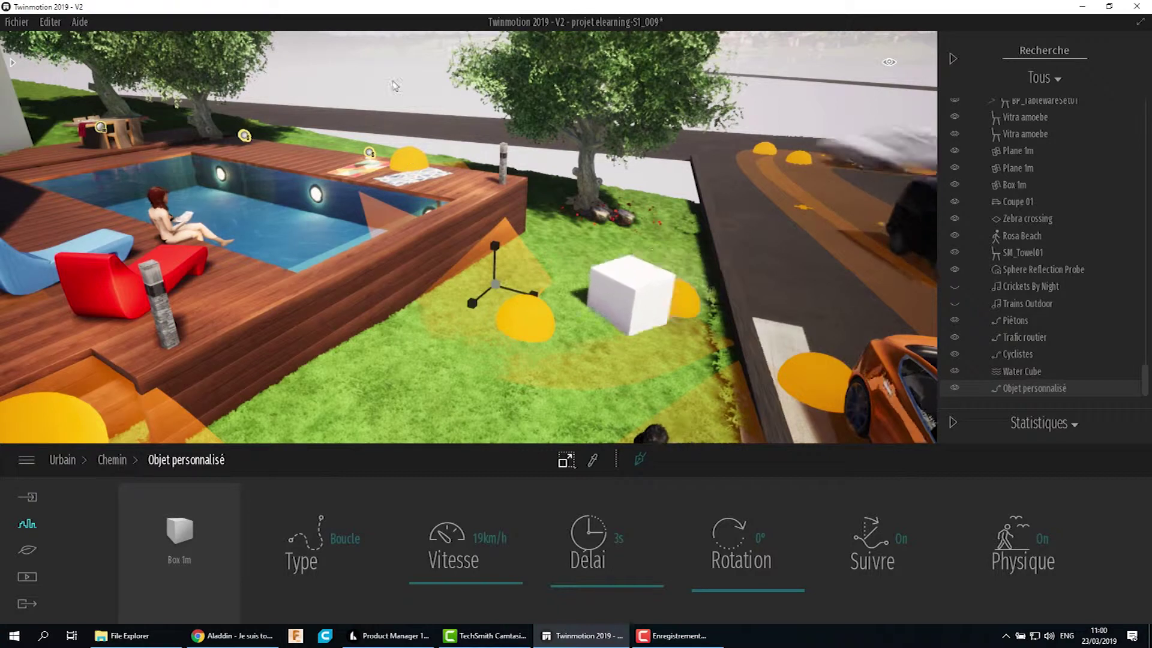
{"action": "left_click", "coordinate": [1029, 547]}
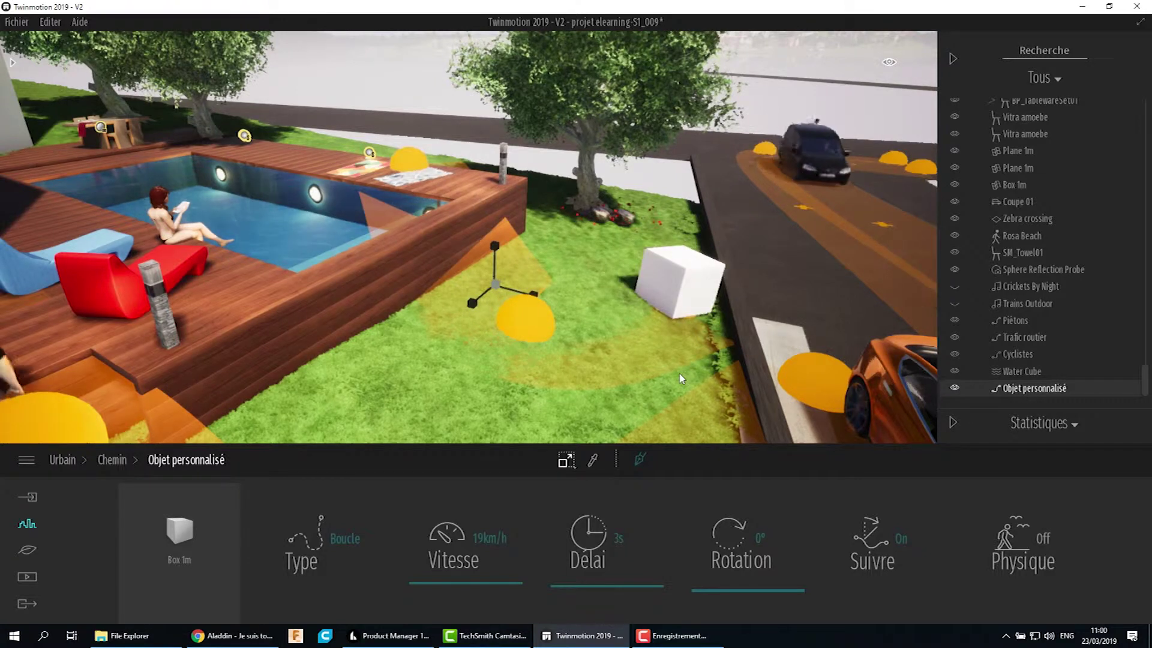
Delete the custom object path that runs from the lawn onto the pool deck
{"action": "key", "text": "Delete"}
{"action": "middle_click_drag", "start_coordinate": [550, 294], "coordinate": [526, 295], "text": "shift"}
{"action": "scroll", "coordinate": [526, 295], "scroll_direction": "down", "scroll_amount": 3}
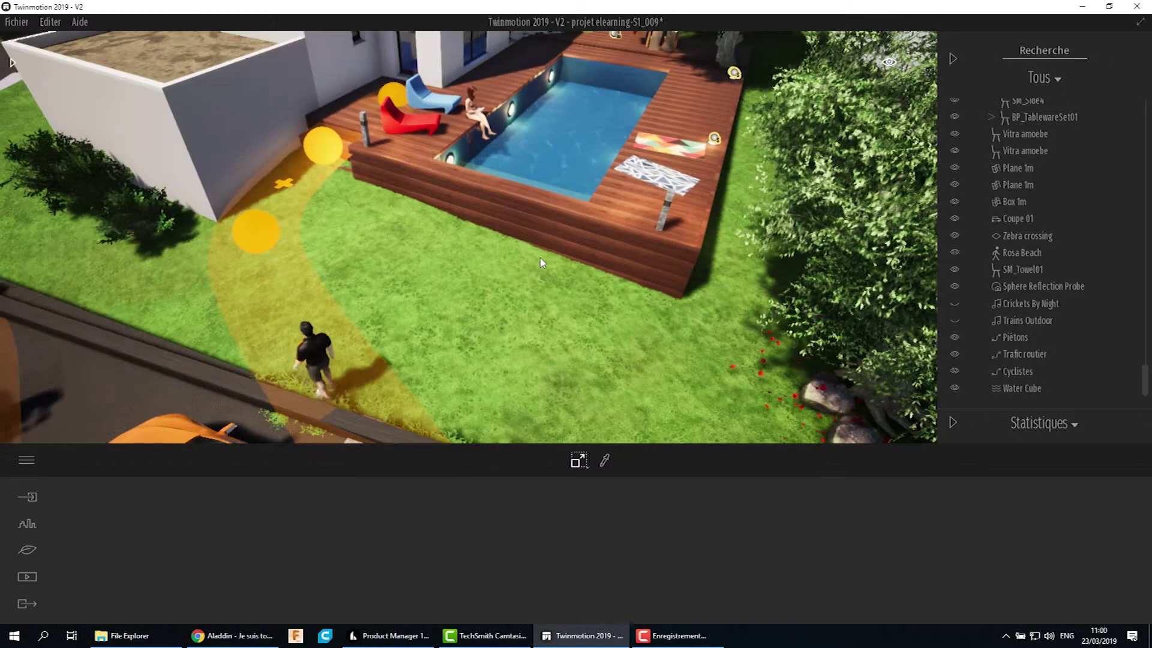
Draw a new custom object path from the front lawn near the bushes to the lawn behind the house
{"action": "middle_click_drag", "start_coordinate": [583, 99], "coordinate": [589, 210]}
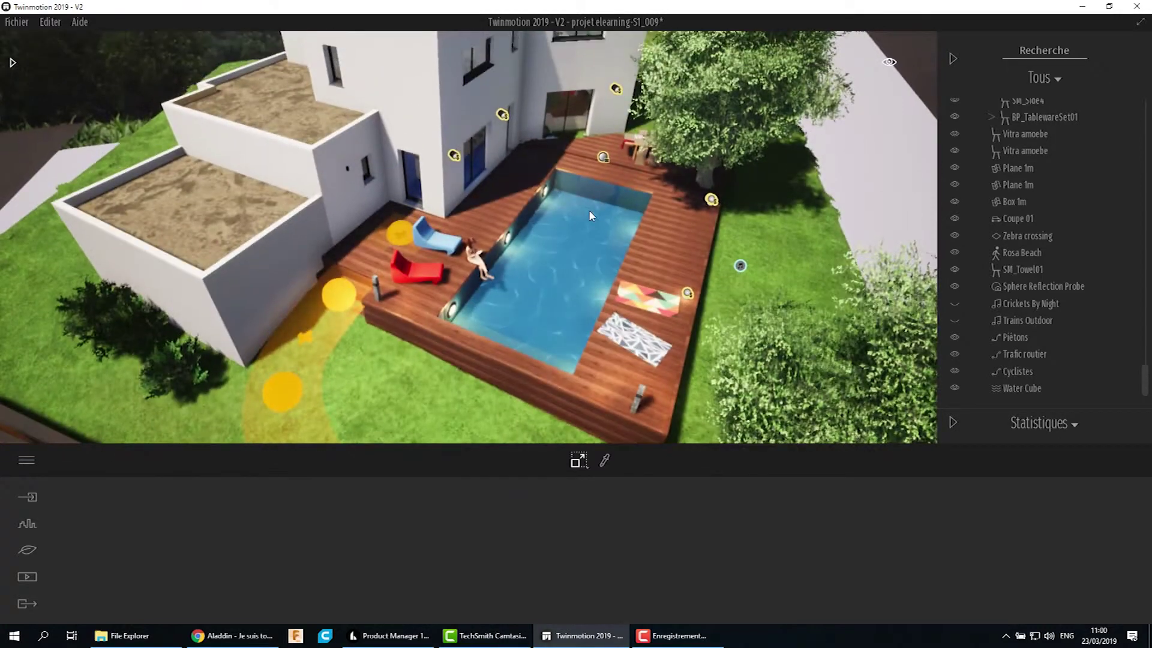
{"action": "scroll", "coordinate": [588, 210], "scroll_direction": "down", "scroll_amount": 2}
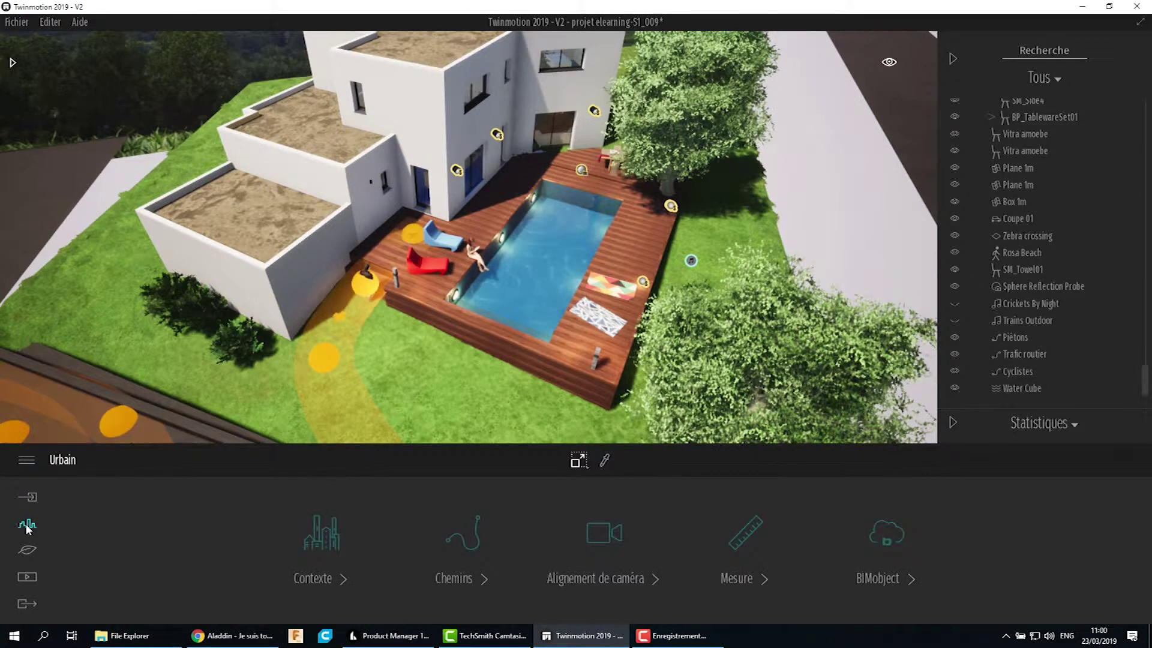
{"action": "left_click", "coordinate": [465, 541]}
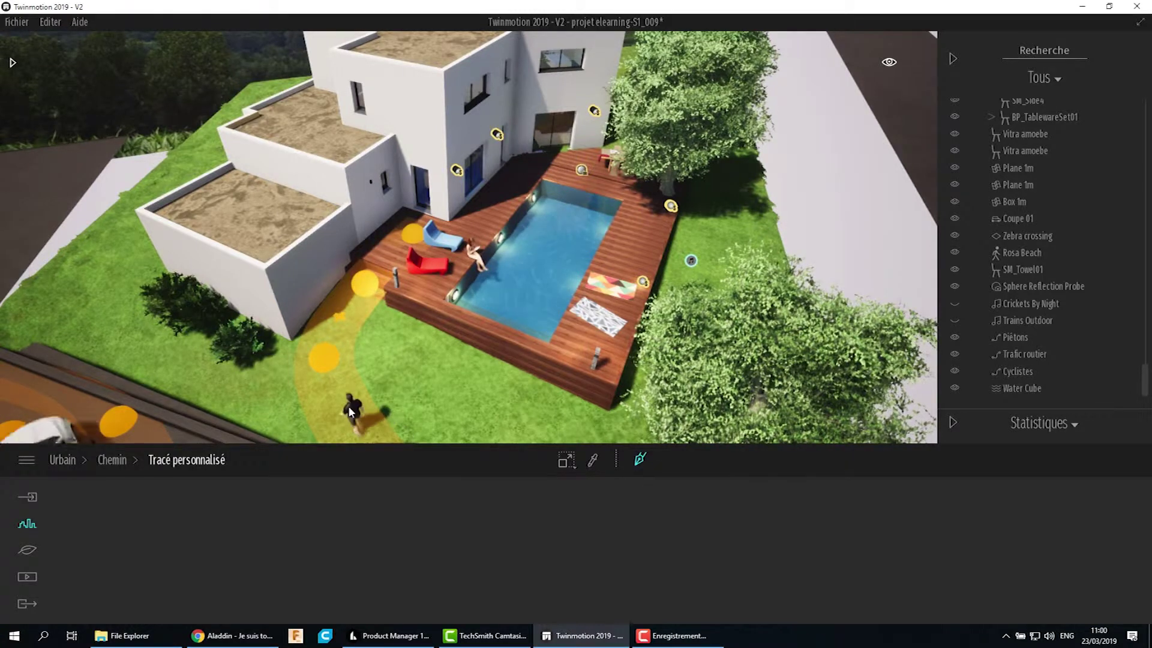
{"action": "left_click", "coordinate": [201, 364]}
{"action": "middle_click_drag", "start_coordinate": [468, 199], "coordinate": [535, 198]}
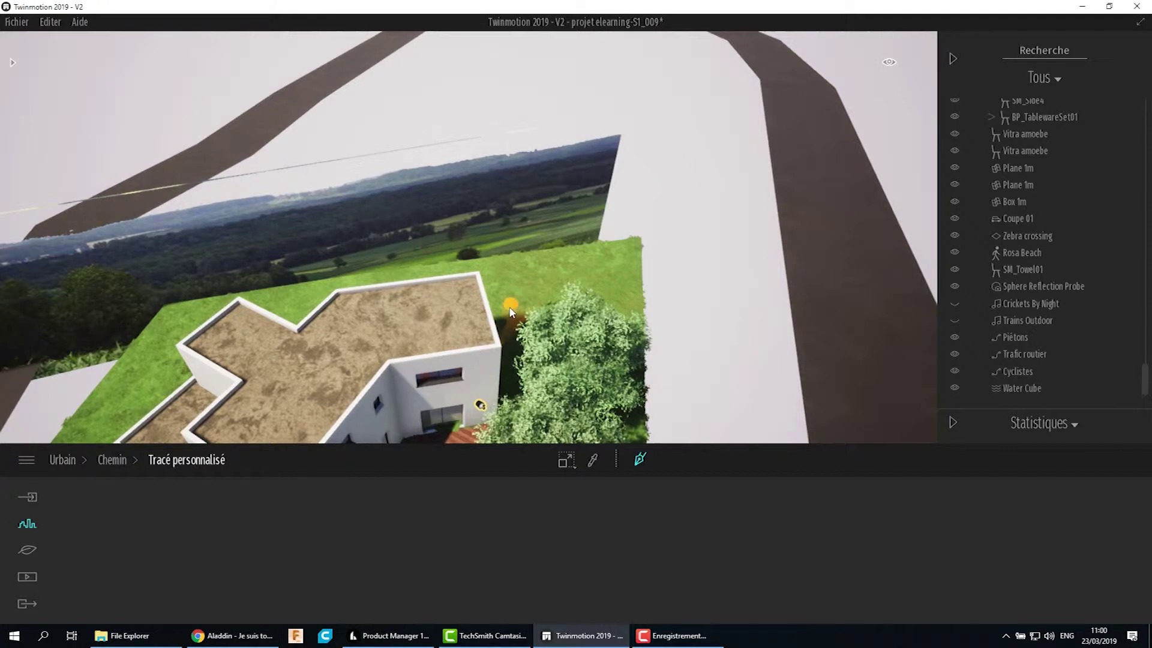
{"action": "double_click", "coordinate": [601, 283]}
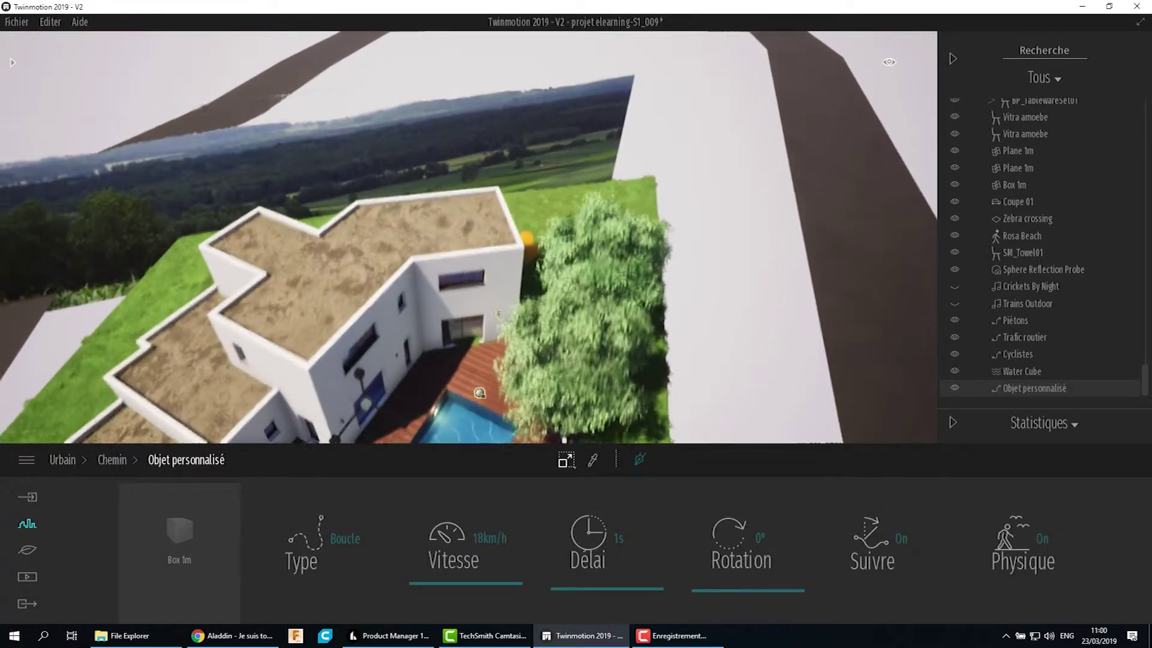
{"action": "middle_click_drag", "start_coordinate": [618, 294], "coordinate": [300, 366]}
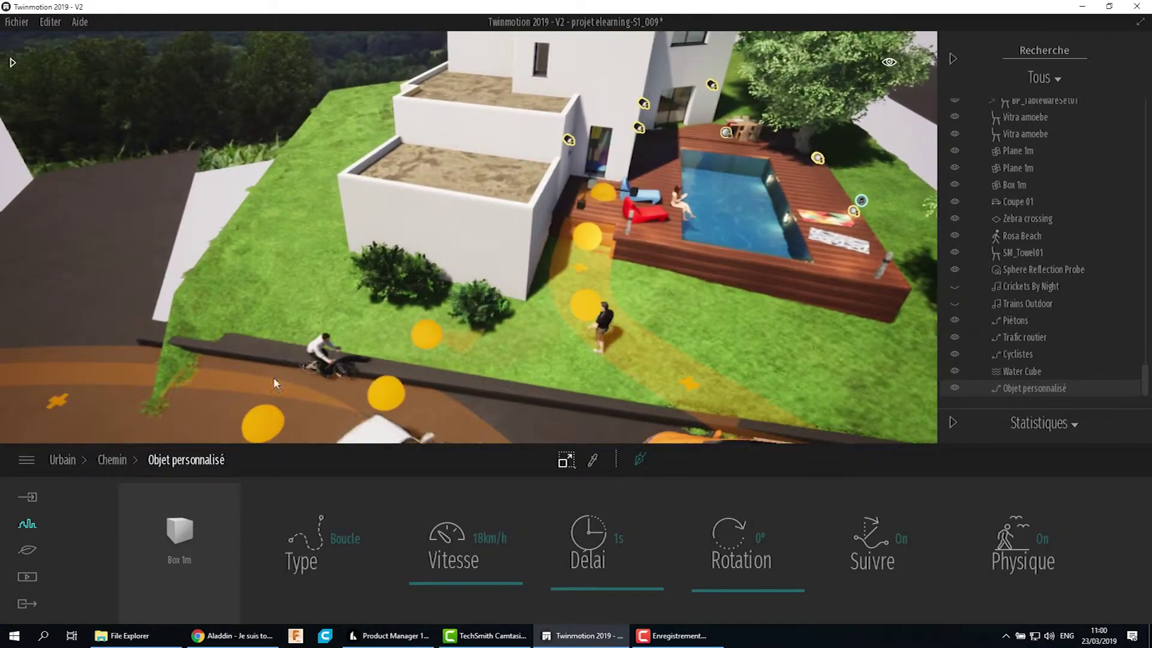
Place a Section Cube from the library's Volumes over the low front building and lower it to cut near ground level
{"action": "left_click", "coordinate": [12, 63]}
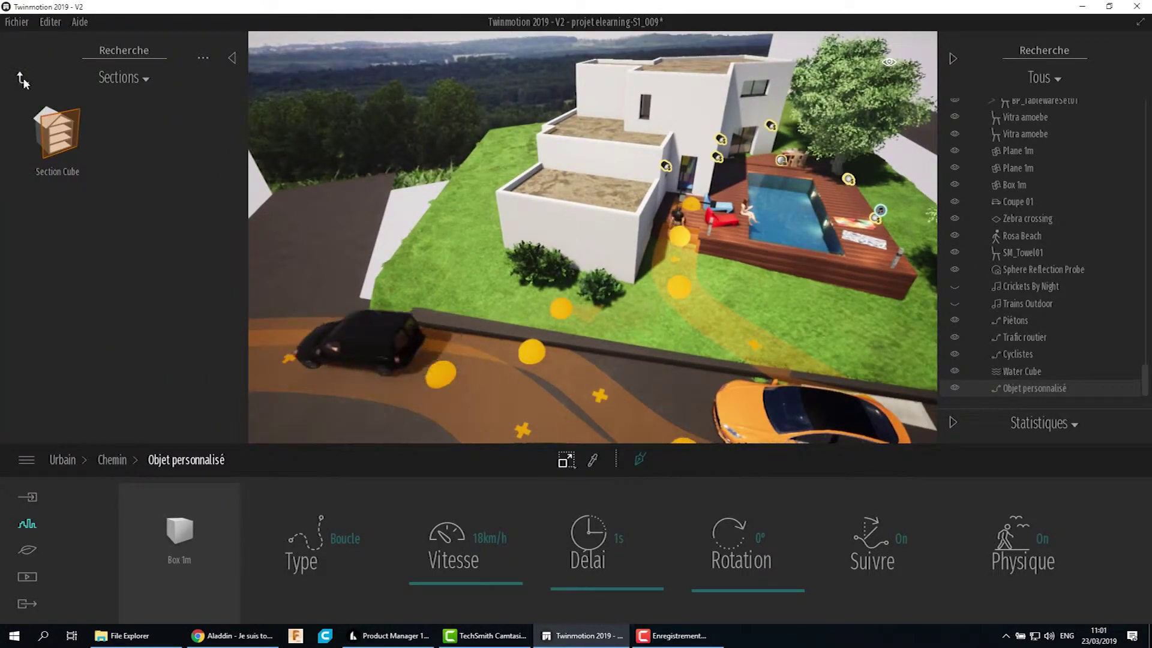
{"action": "left_click", "coordinate": [20, 77]}
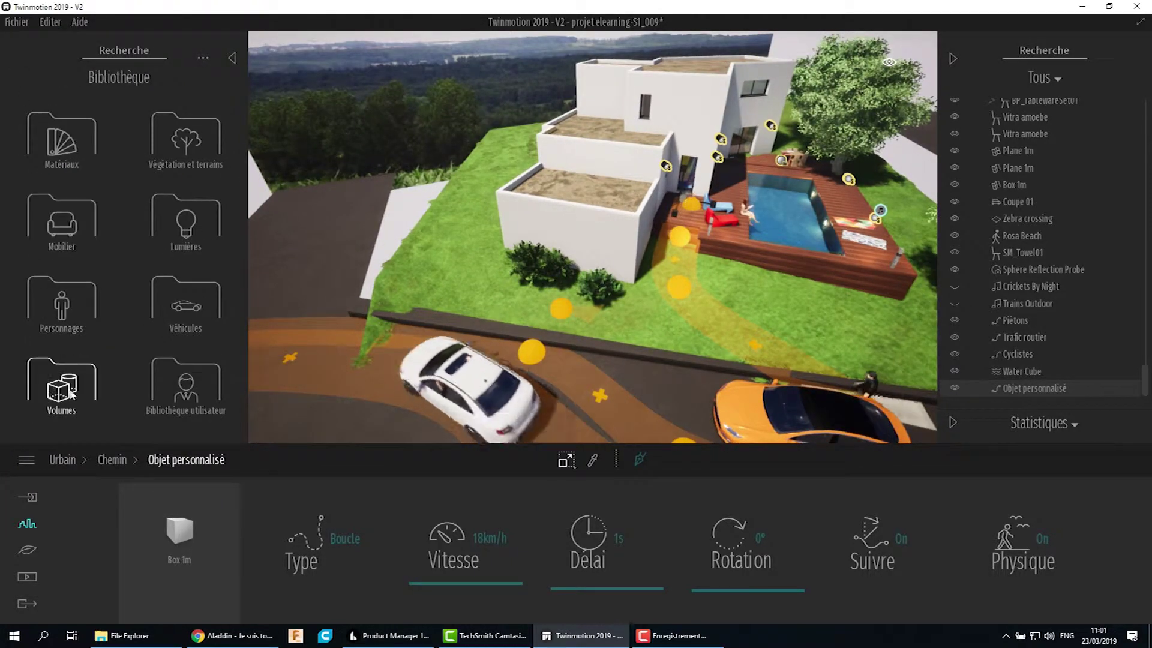
{"action": "left_click", "coordinate": [72, 391]}
{"action": "left_click", "coordinate": [67, 151]}
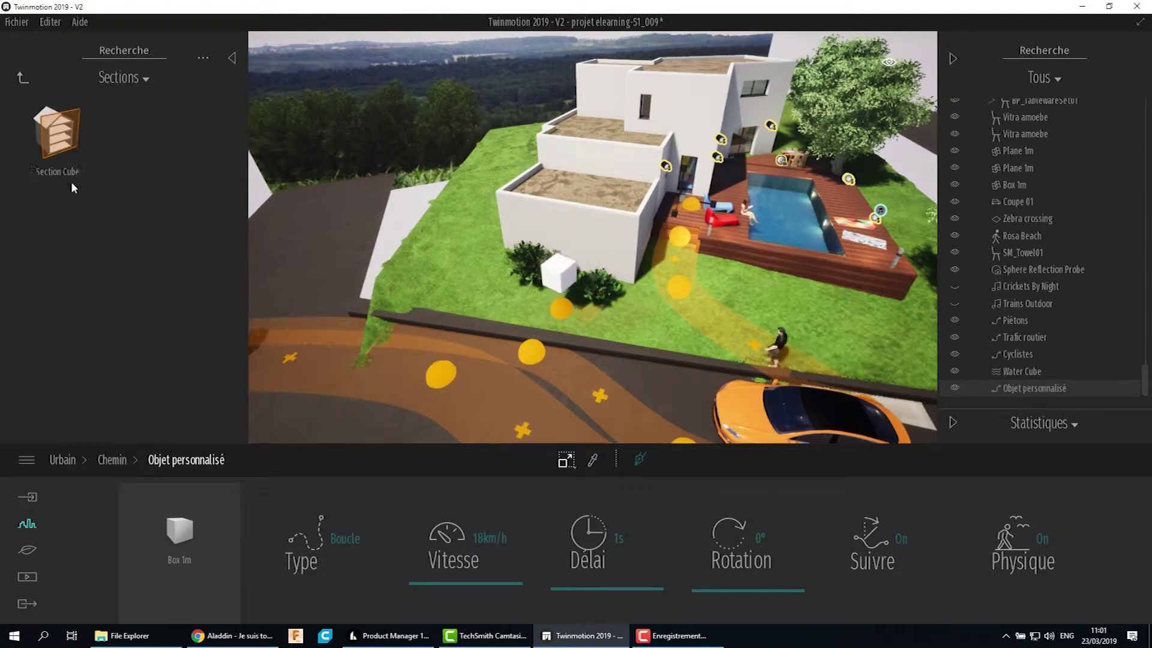
{"action": "left_click", "coordinate": [67, 146]}
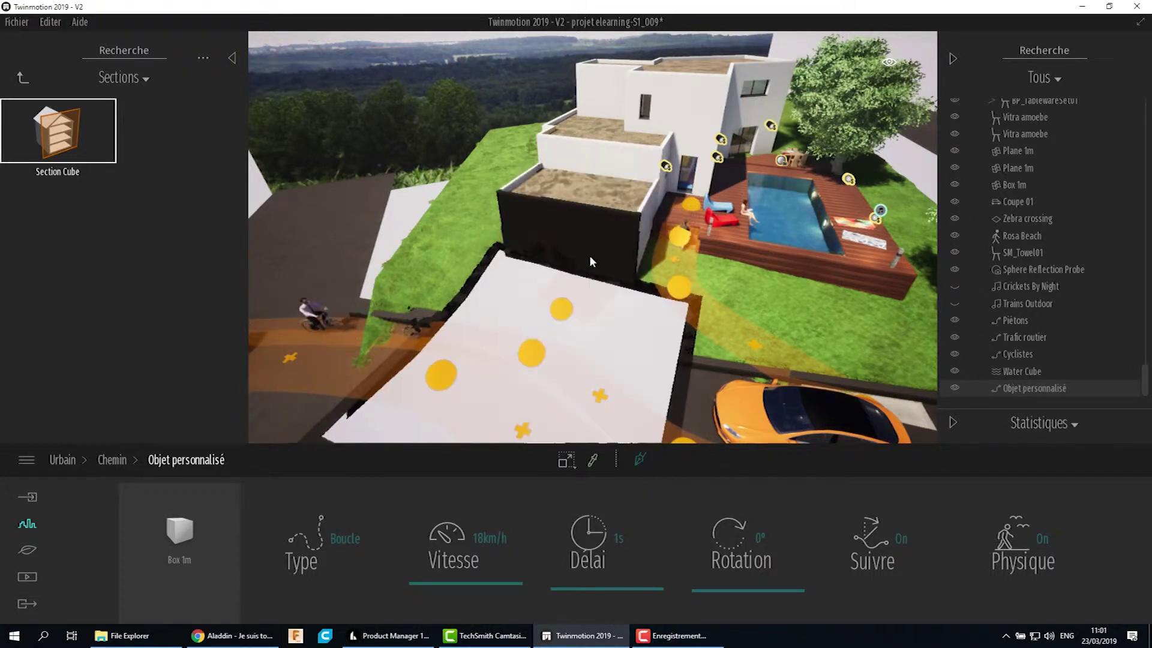
{"action": "left_click", "coordinate": [602, 205]}
{"action": "left_click_drag", "start_coordinate": [550, 236], "coordinate": [577, 249]}
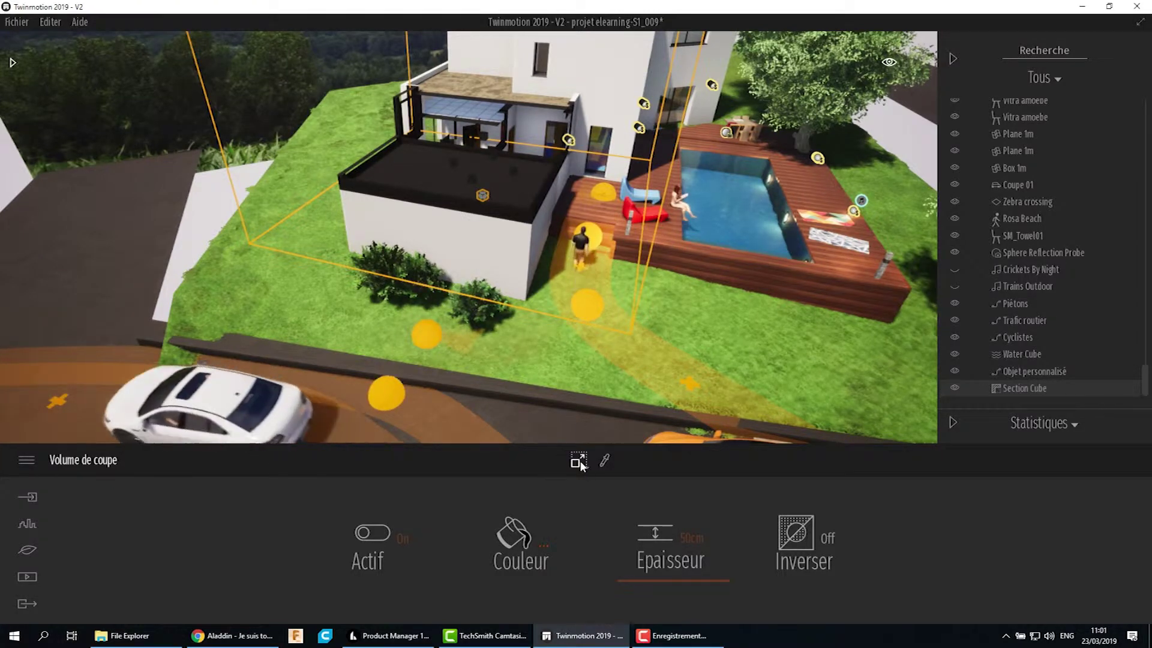
{"action": "mouse_move", "coordinate": [580, 462]}
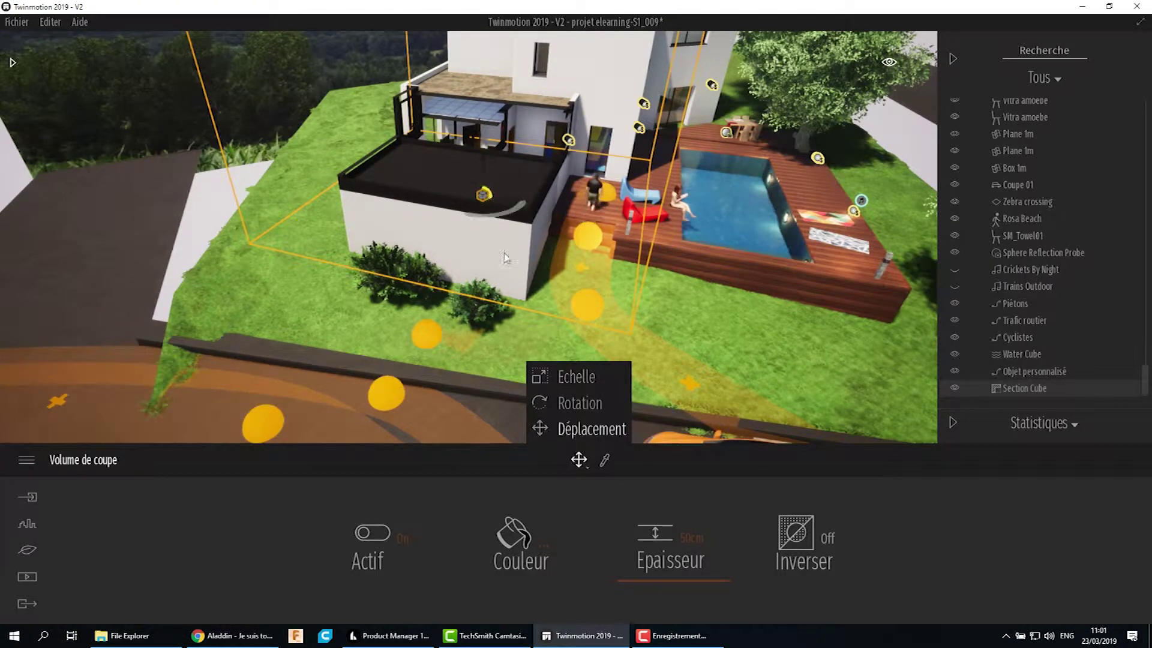
{"action": "left_click_drag", "start_coordinate": [484, 166], "coordinate": [484, 255]}
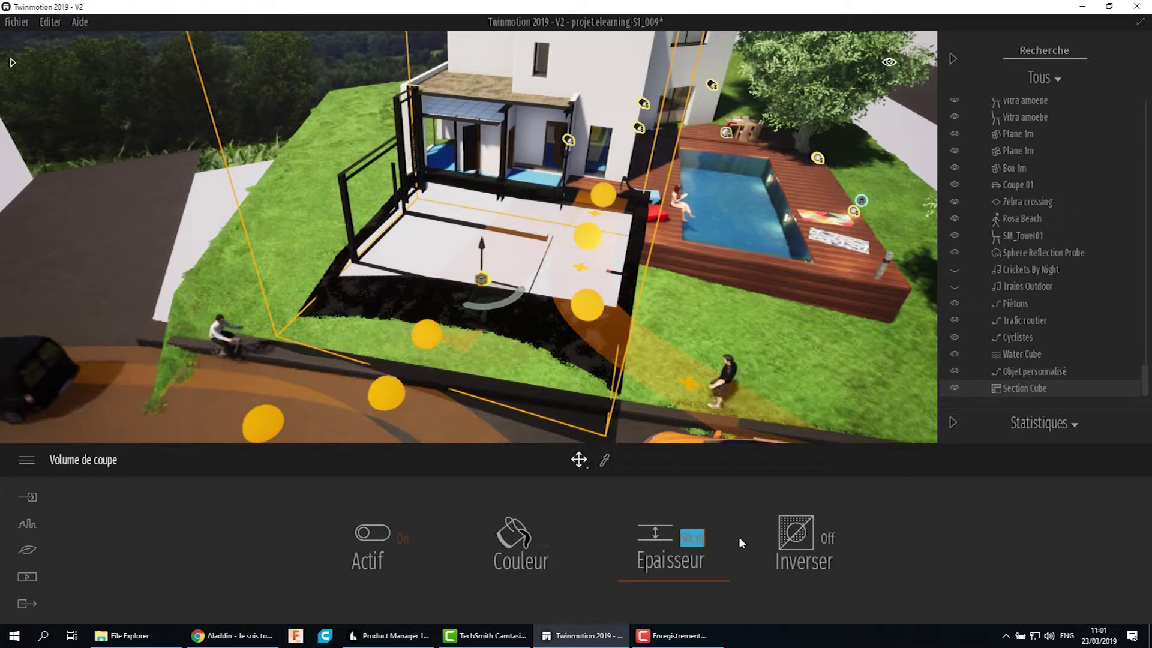
Try an Epaisseur of 5 cm on the section cube, ending with a thickness of 2 cm
{"action": "type", "text": "5"}
{"action": "key", "text": "Return"}
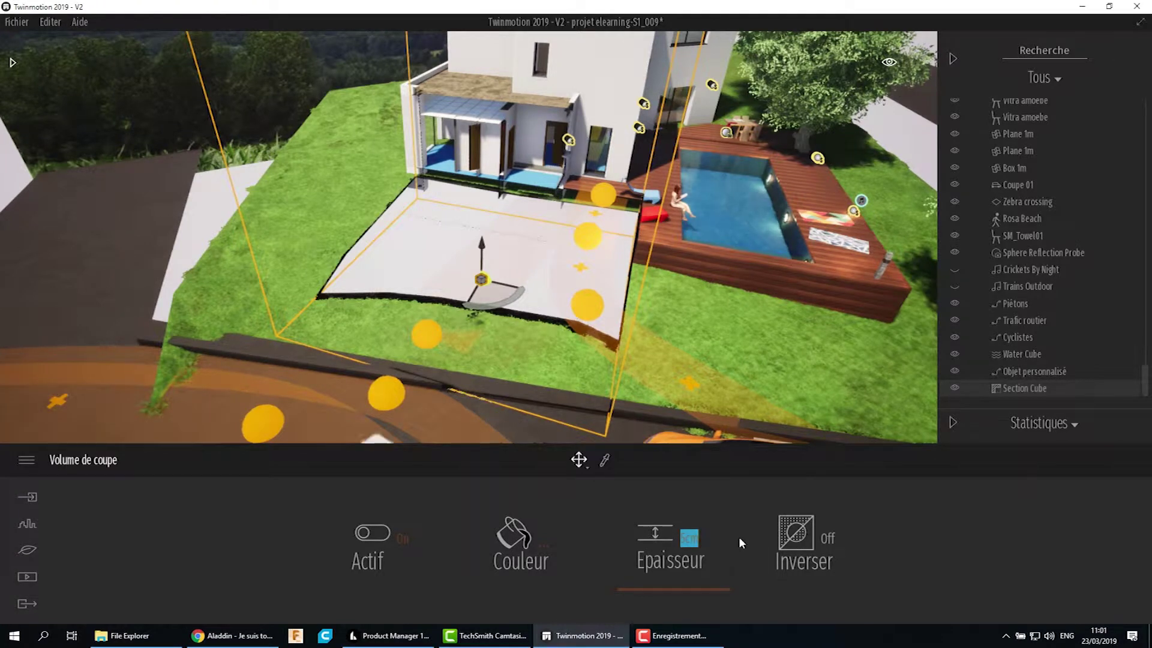
{"action": "type", "text": "2"}
{"action": "key", "text": "Return"}
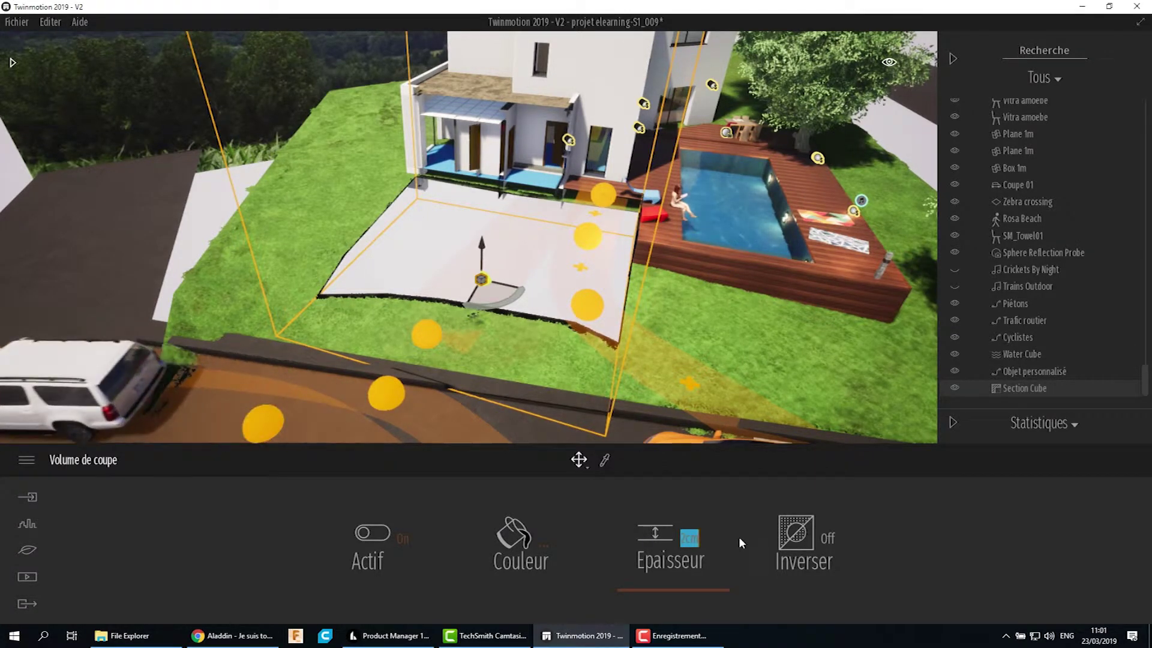
Try red, green and near-white hues for the section cube's Couleur and accept the palette
{"action": "left_click", "coordinate": [524, 547]}
{"action": "left_click", "coordinate": [526, 297]}
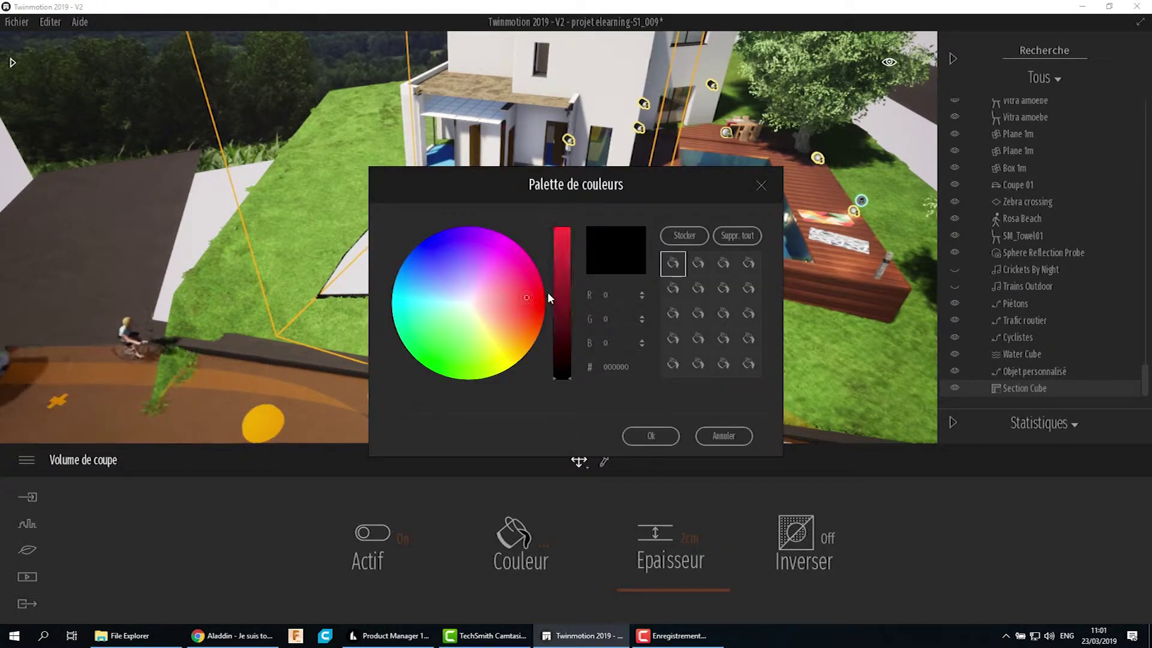
{"action": "left_click", "coordinate": [434, 371]}
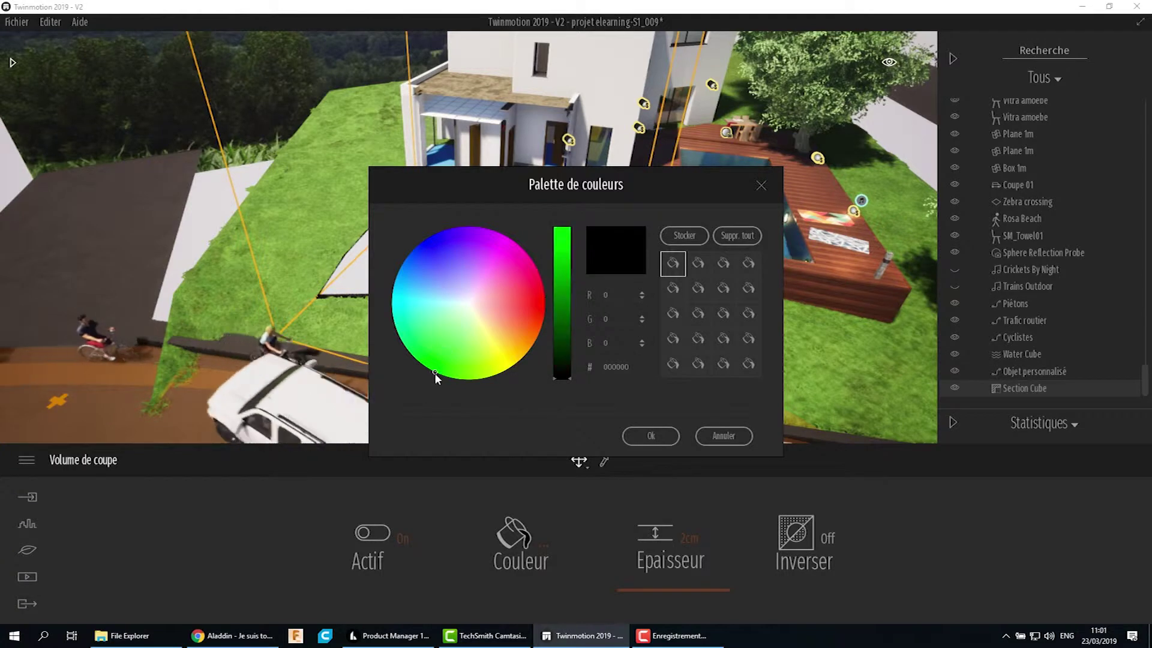
{"action": "left_click", "coordinate": [471, 304]}
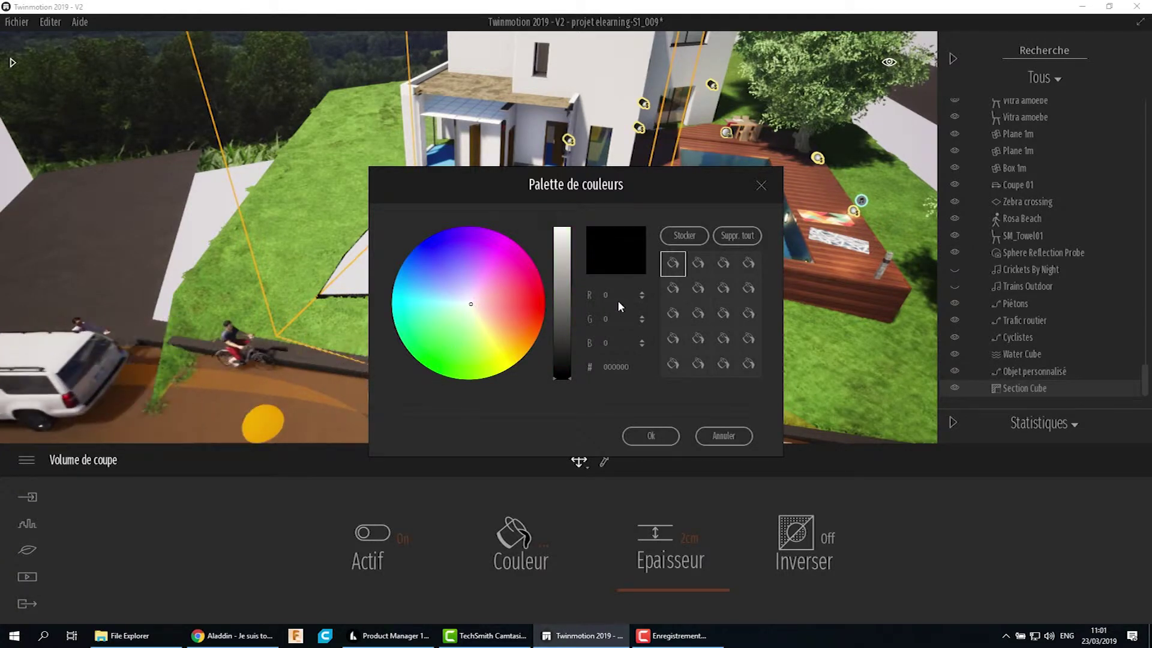
{"action": "left_click", "coordinate": [652, 437]}
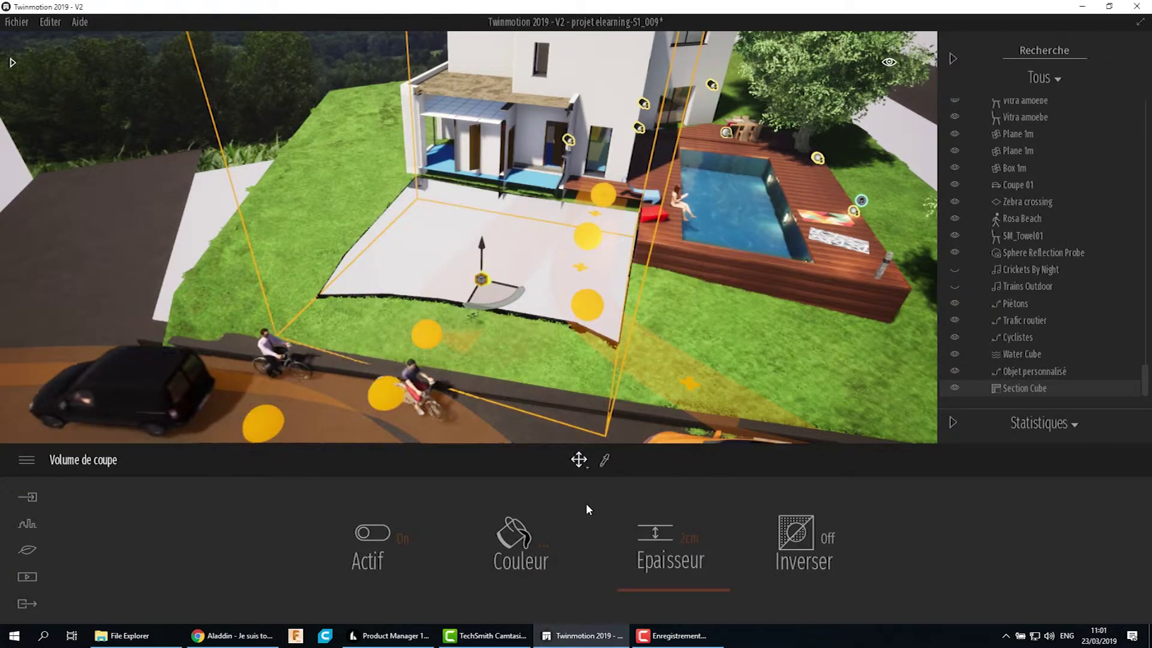
Try inverting the section cube's cut and restore it, and switch Actif off and back on
{"action": "left_click", "coordinate": [831, 550]}
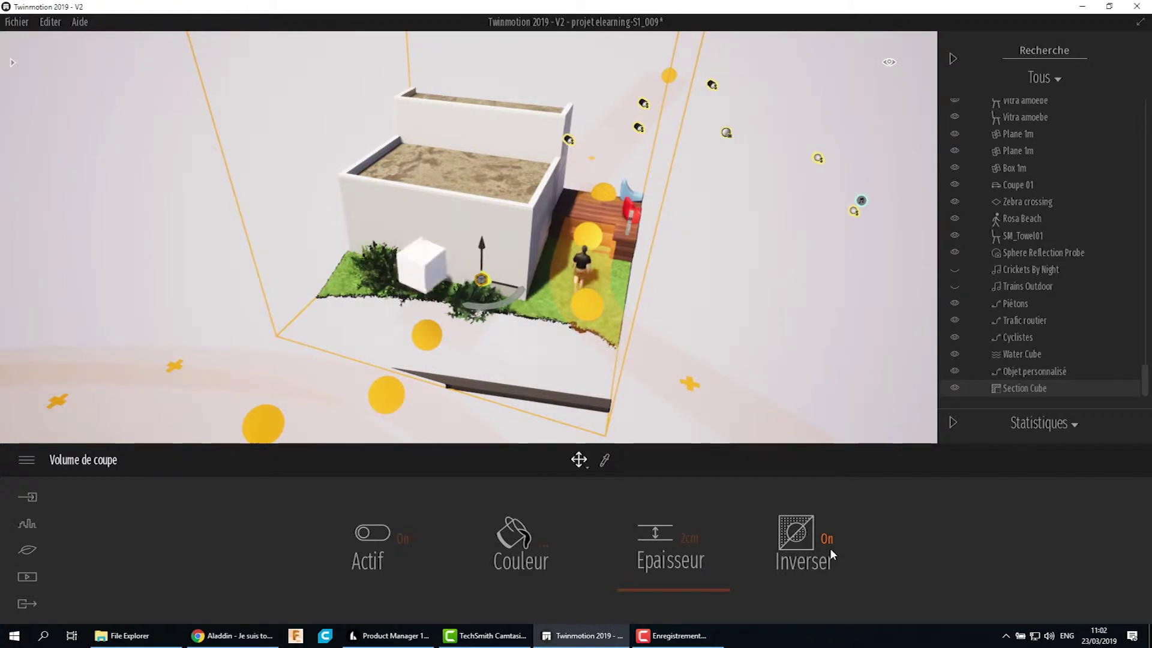
{"action": "left_click", "coordinate": [829, 548]}
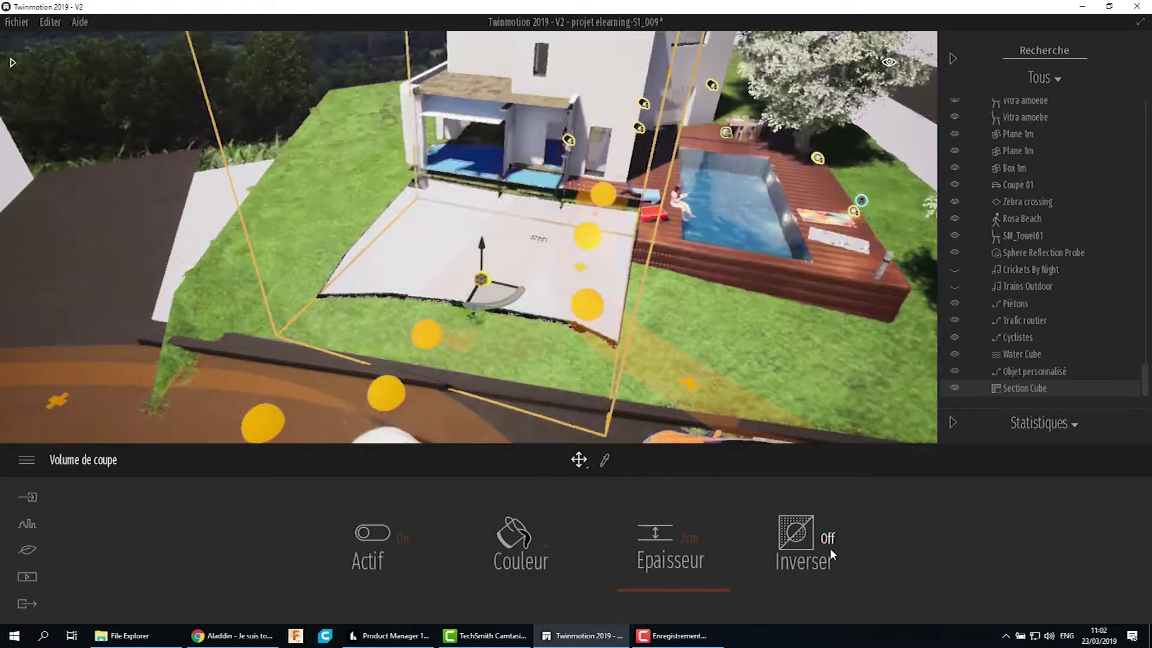
{"action": "left_click", "coordinate": [401, 541]}
{"action": "left_click", "coordinate": [401, 541]}
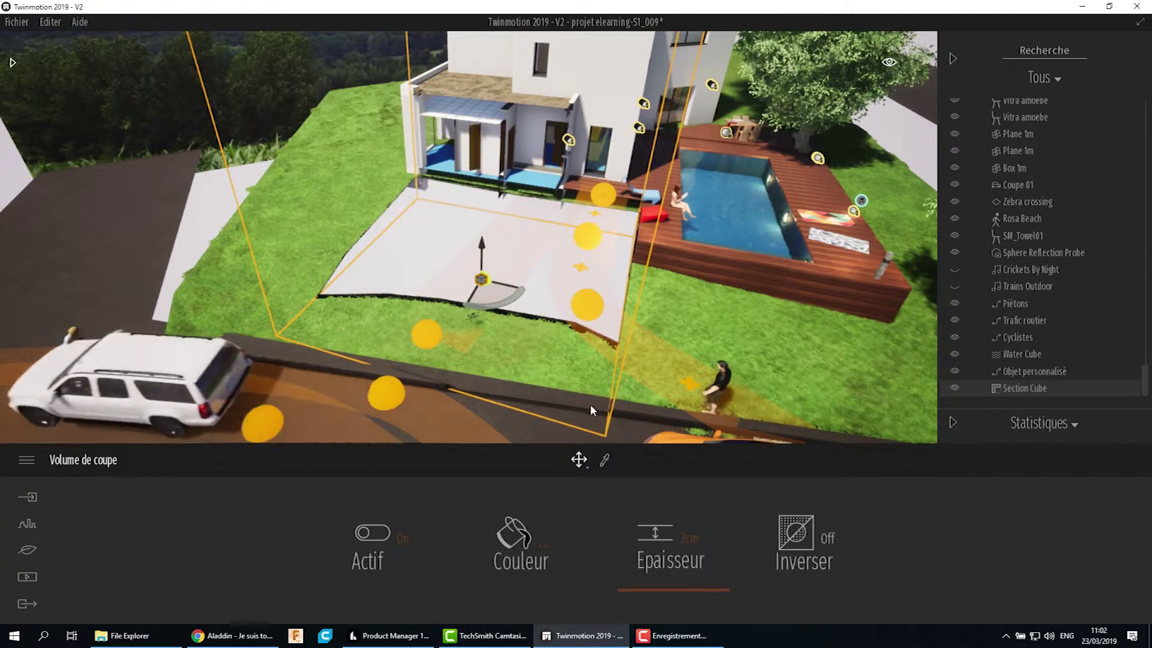
Scale the section cube along its width so the cut extends from the house lawn across the pool area
{"action": "mouse_move", "coordinate": [578, 459]}
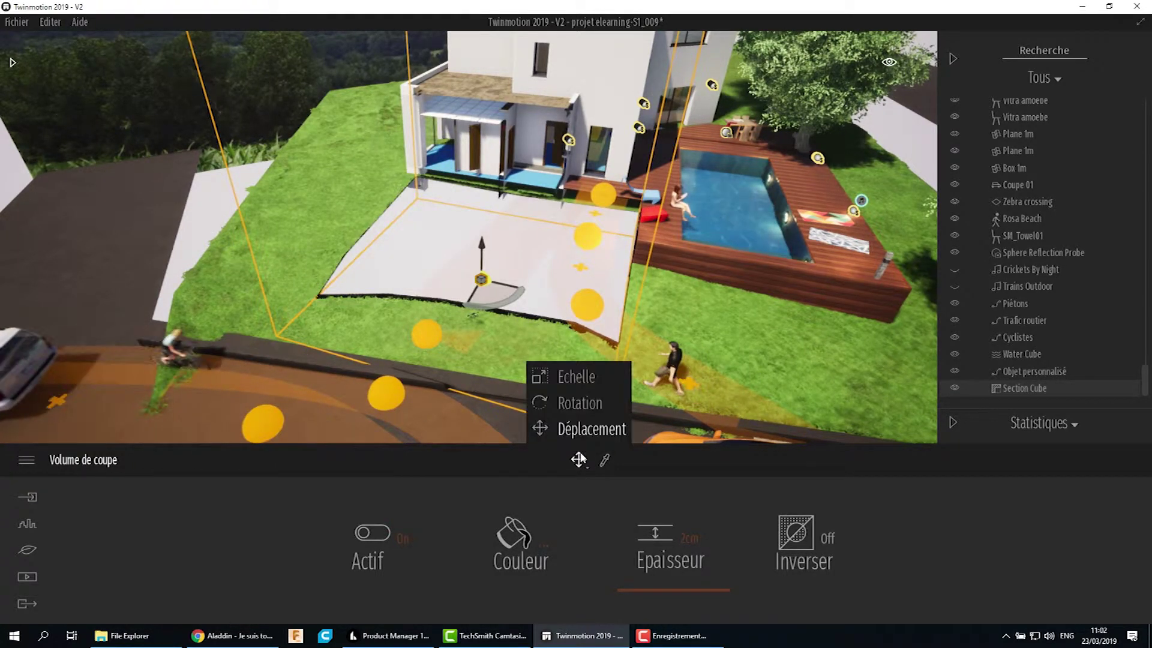
{"action": "left_click", "coordinate": [555, 378]}
{"action": "left_click_drag", "start_coordinate": [499, 261], "coordinate": [558, 265]}
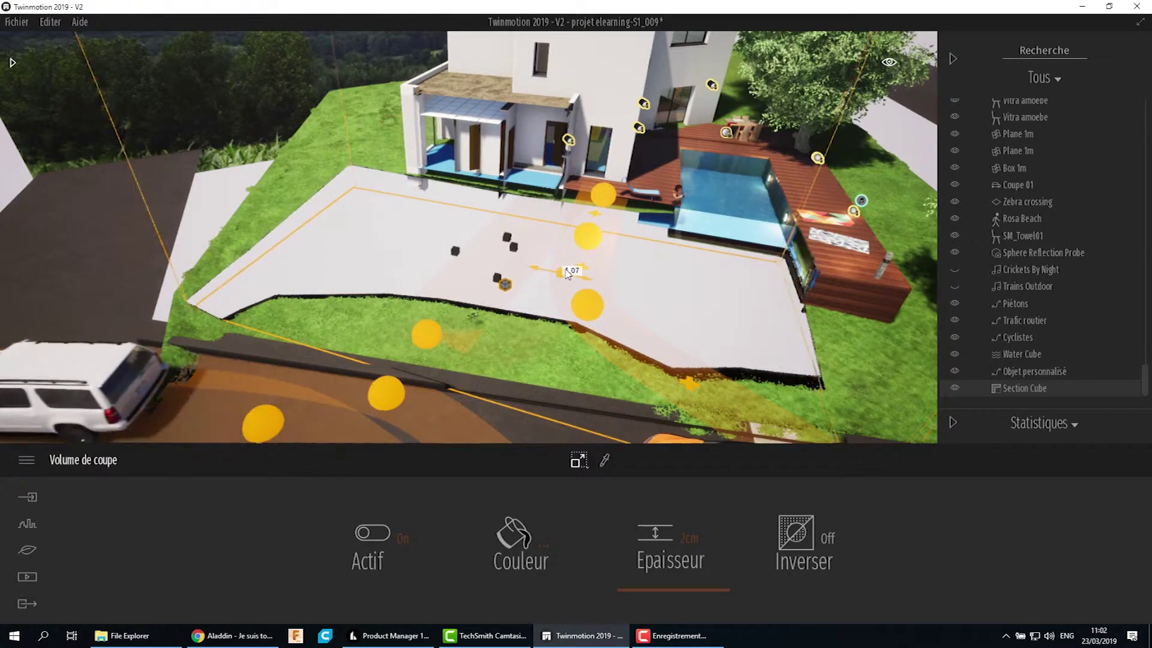
{"action": "left_click_drag", "start_coordinate": [567, 274], "coordinate": [568, 274]}
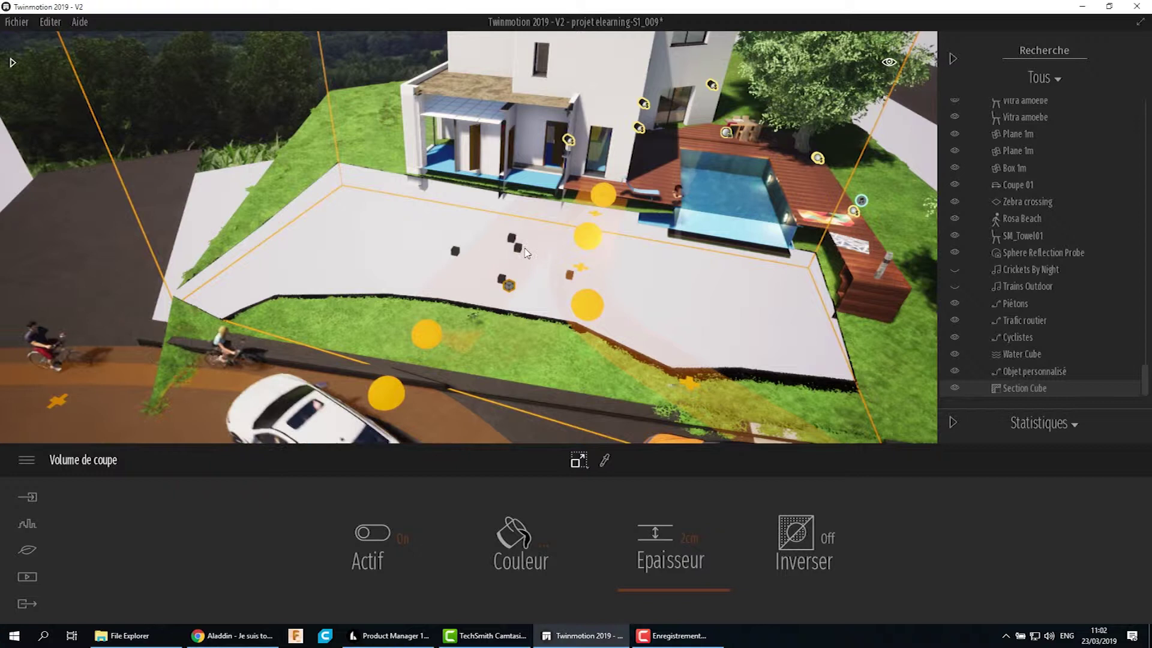
{"action": "left_click_drag", "start_coordinate": [568, 266], "coordinate": [569, 280]}
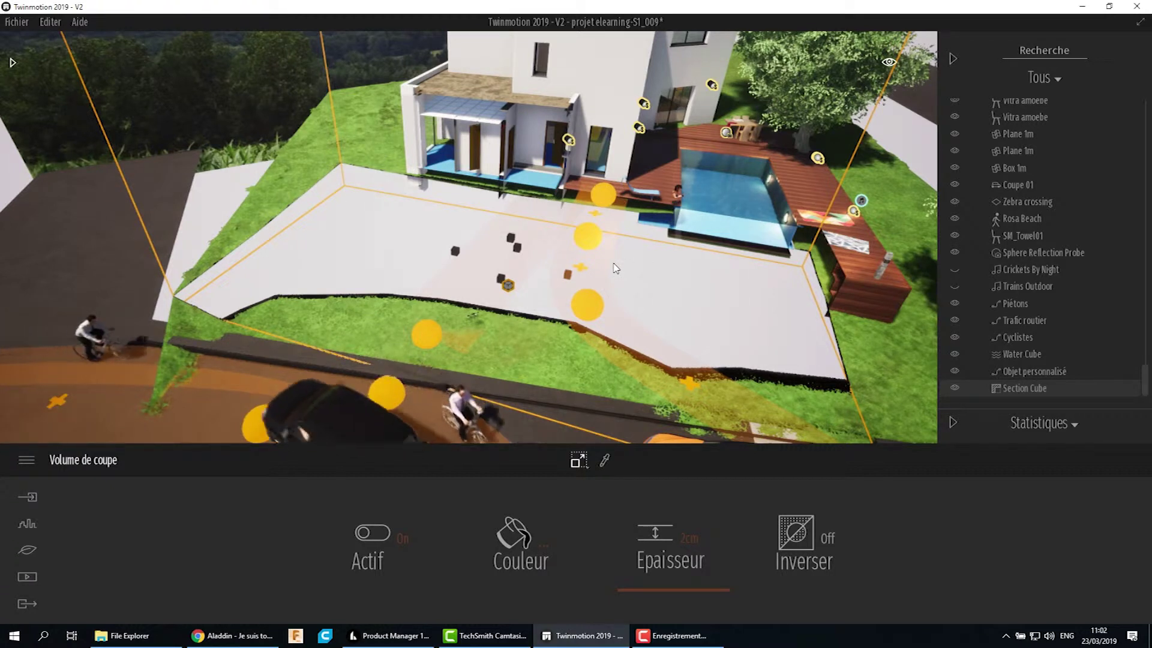
Add the scaled Section Cube to the user library
{"action": "scroll", "coordinate": [612, 264], "scroll_direction": "down", "scroll_amount": 2}
{"action": "middle_click_drag", "start_coordinate": [612, 264], "coordinate": [649, 293], "text": "shift"}
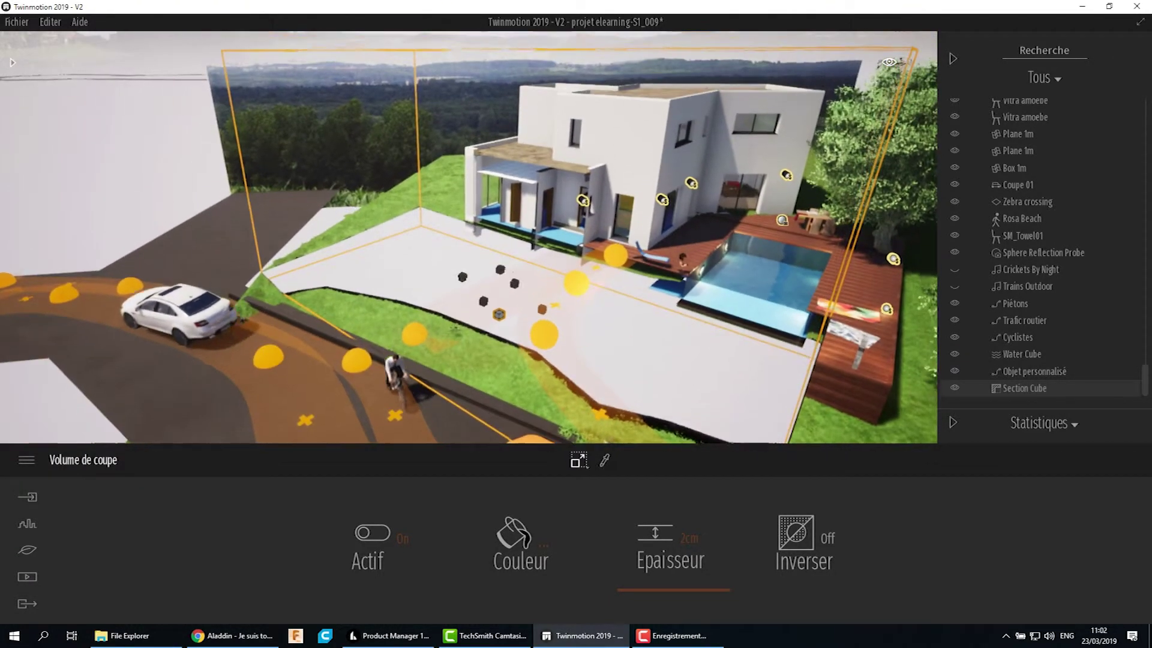
{"action": "left_click", "coordinate": [1119, 390]}
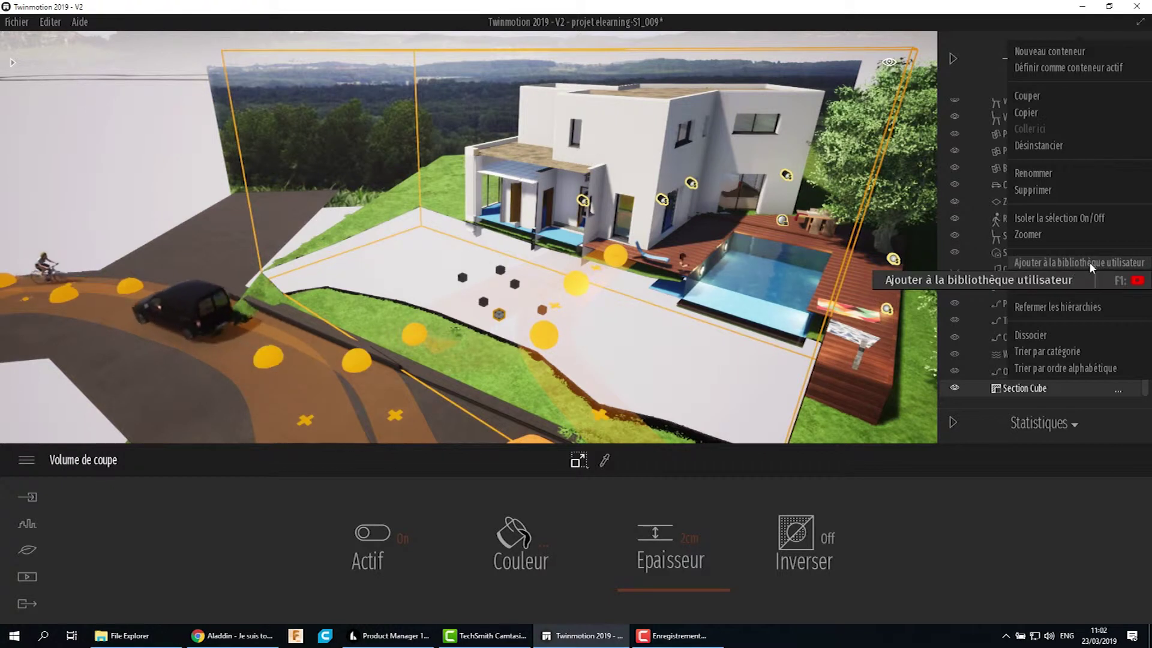
{"action": "left_click", "coordinate": [1063, 261]}
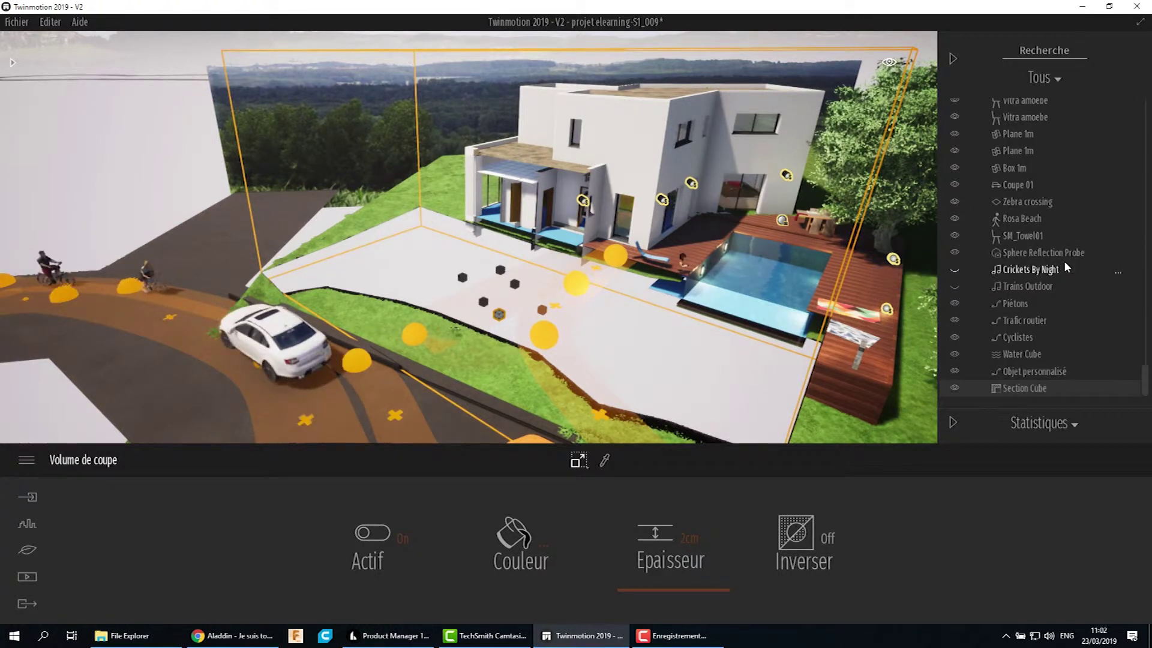
Replace Box 1m on the custom object path with the Section Cube saved in the user library
{"action": "left_click", "coordinate": [421, 340]}
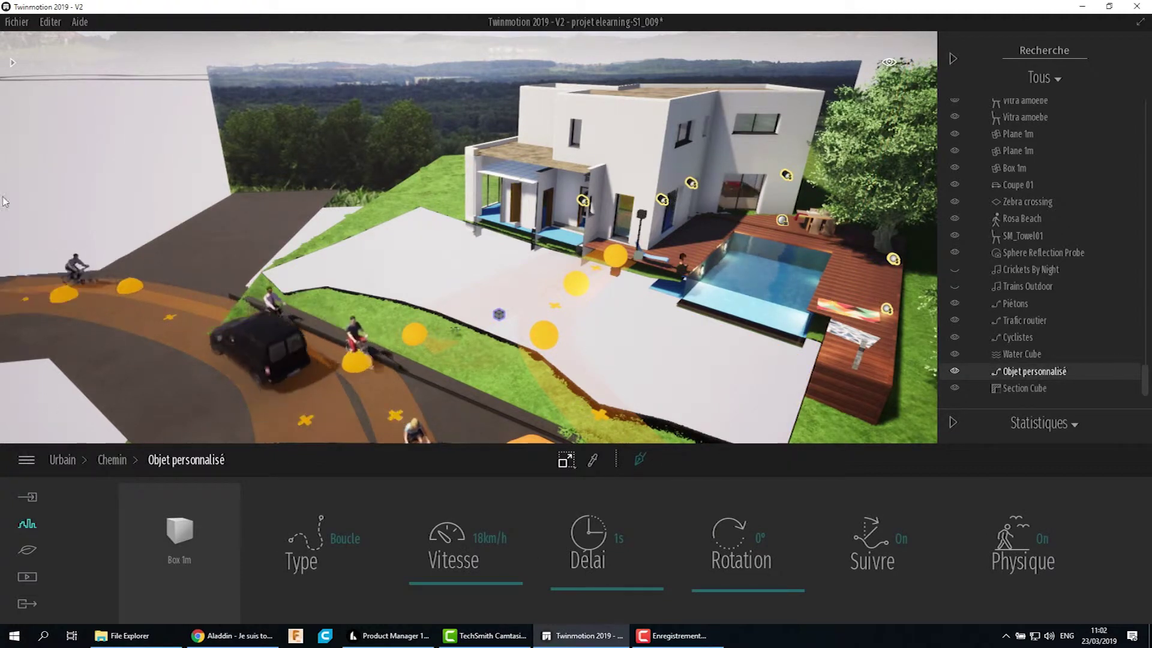
{"action": "left_click", "coordinate": [13, 61]}
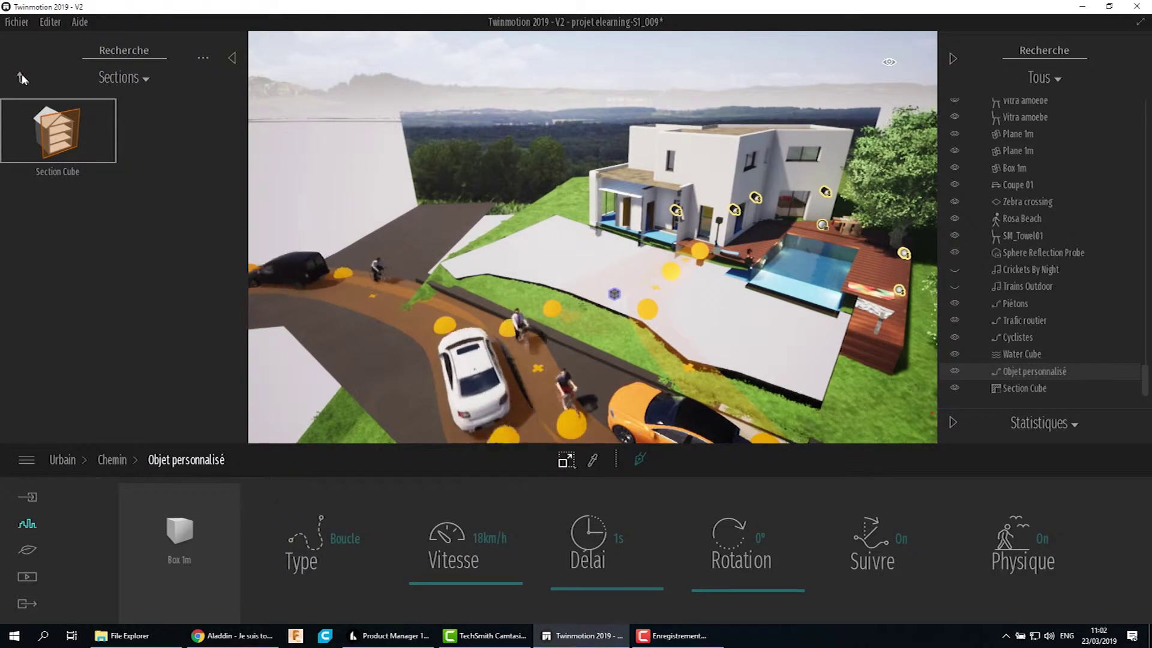
{"action": "left_click", "coordinate": [22, 77]}
{"action": "left_click", "coordinate": [23, 81]}
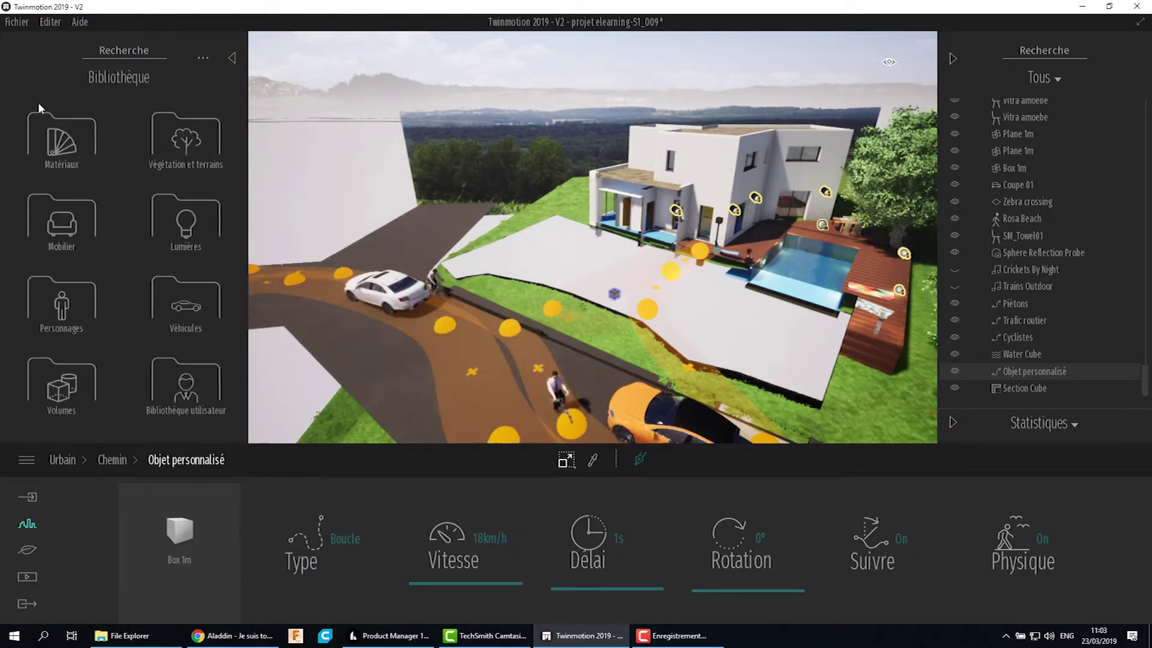
{"action": "left_click", "coordinate": [199, 384]}
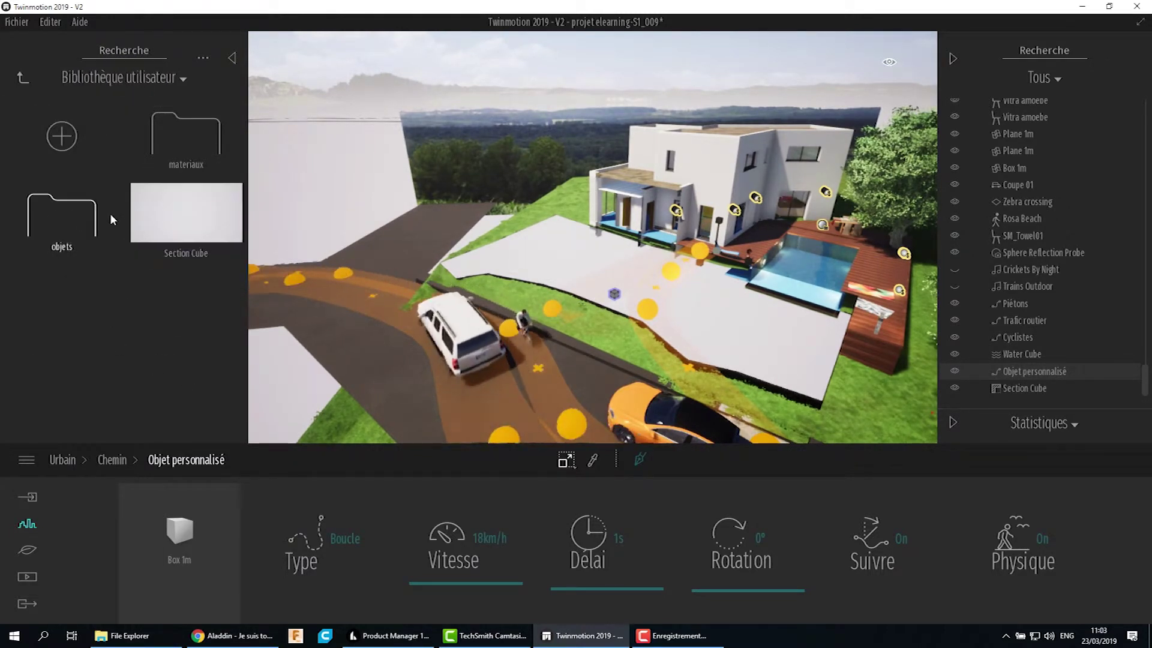
{"action": "left_click_drag", "start_coordinate": [172, 214], "coordinate": [181, 542]}
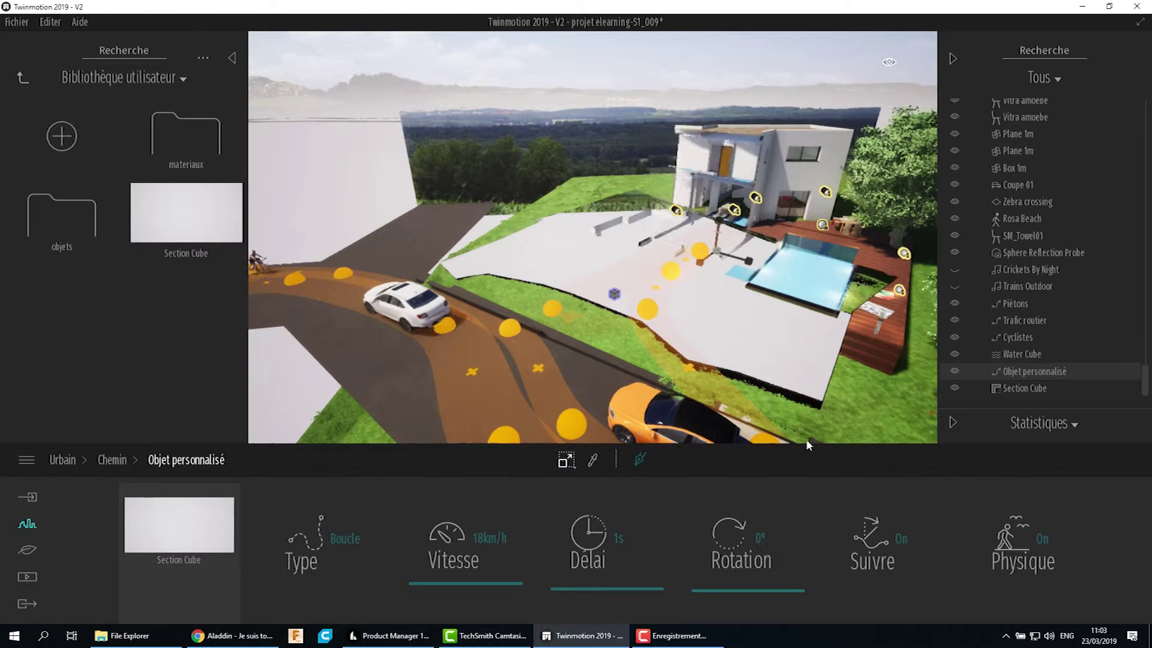
Delete the standalone Section Cube from the scene, keeping only the one assigned to the path
{"action": "left_click", "coordinate": [1035, 389]}
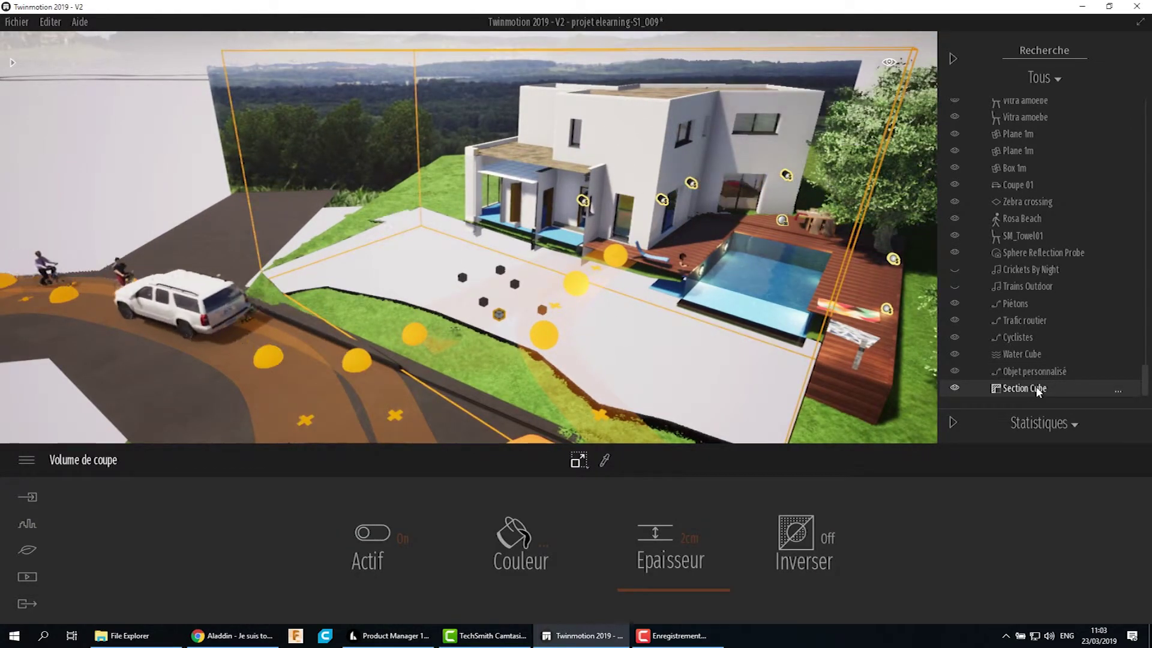
{"action": "key", "text": "Delete"}
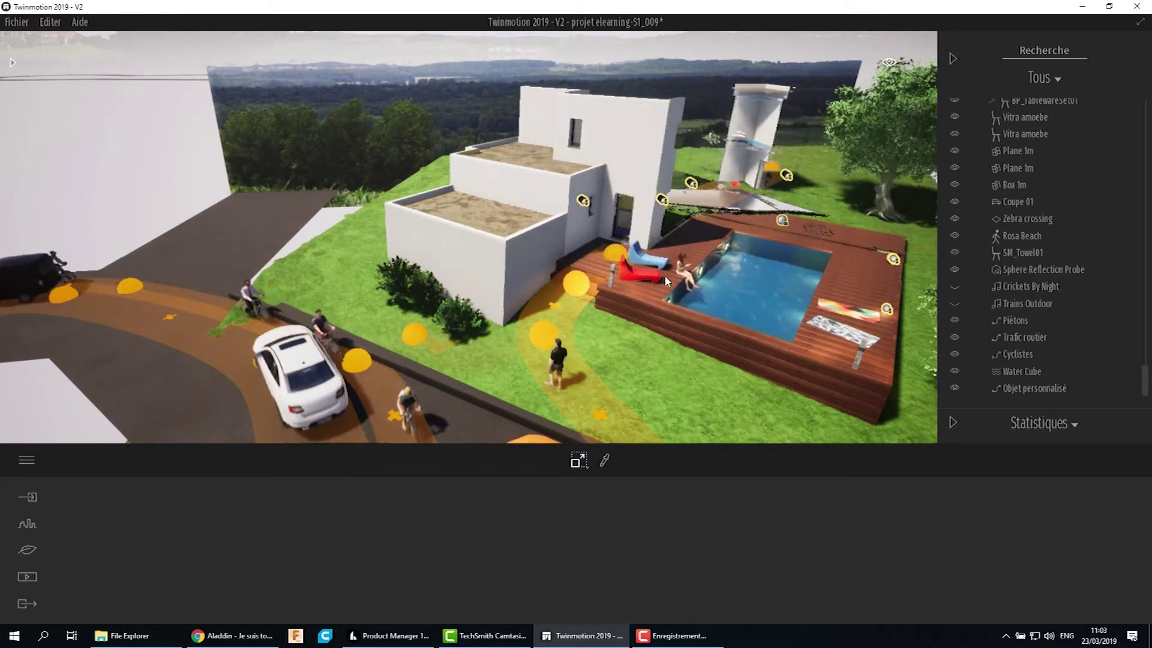
{"action": "scroll", "coordinate": [665, 276], "scroll_direction": "up", "scroll_amount": 3}
{"action": "left_click_drag", "start_coordinate": [694, 260], "coordinate": [638, 292]}
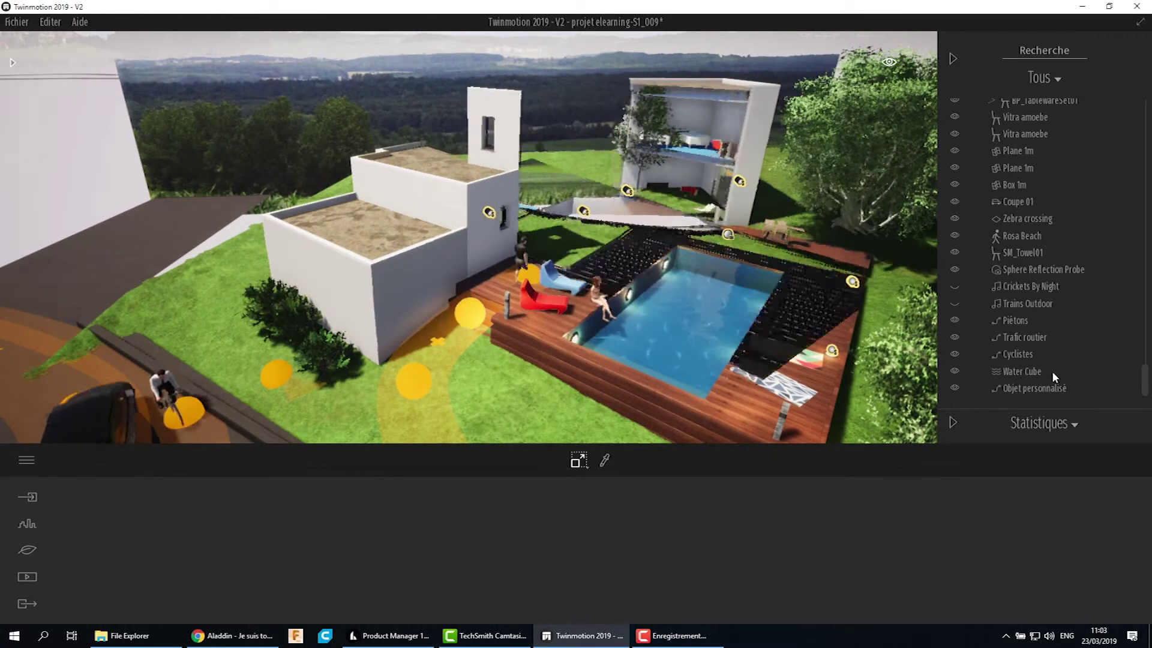
Set the Vitesse of the custom object path to 5 km/h
{"action": "left_click", "coordinate": [1038, 391]}
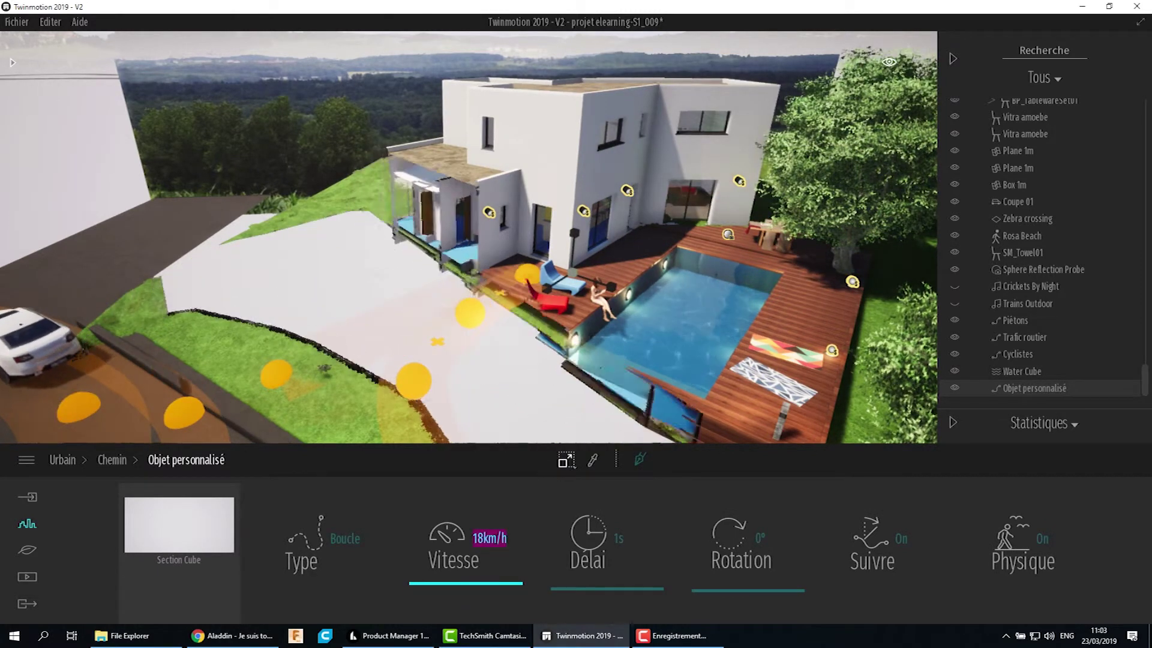
{"action": "type", "text": "5"}
{"action": "key", "text": "Return"}
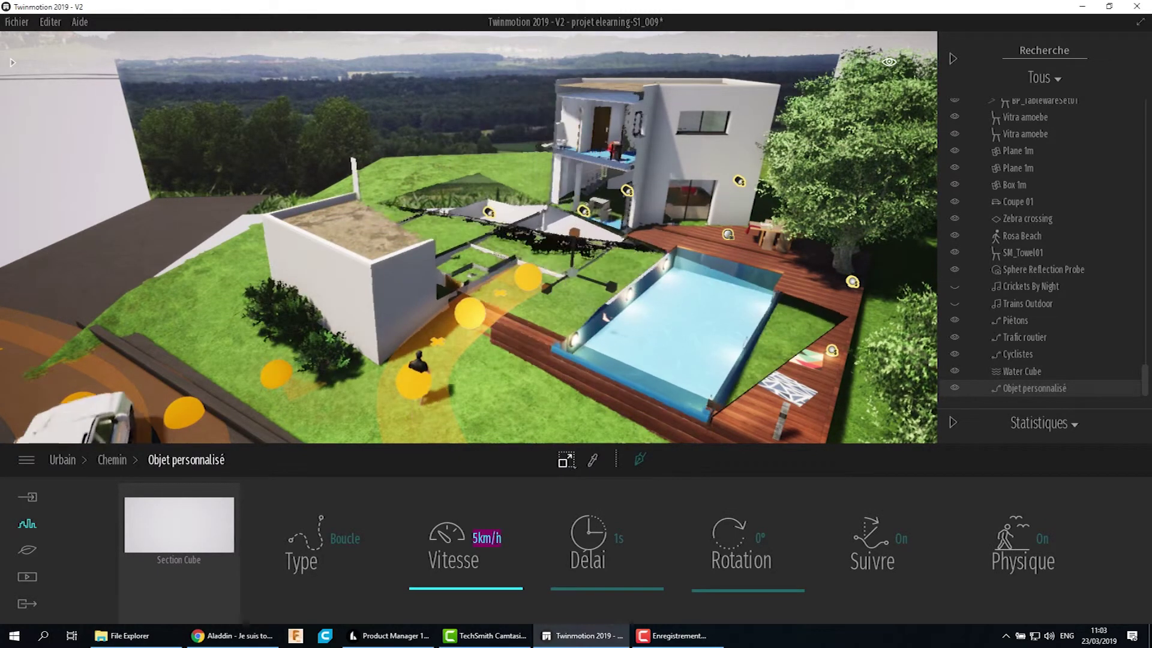
{"action": "scroll", "coordinate": [693, 345], "scroll_direction": "up", "scroll_amount": 2}
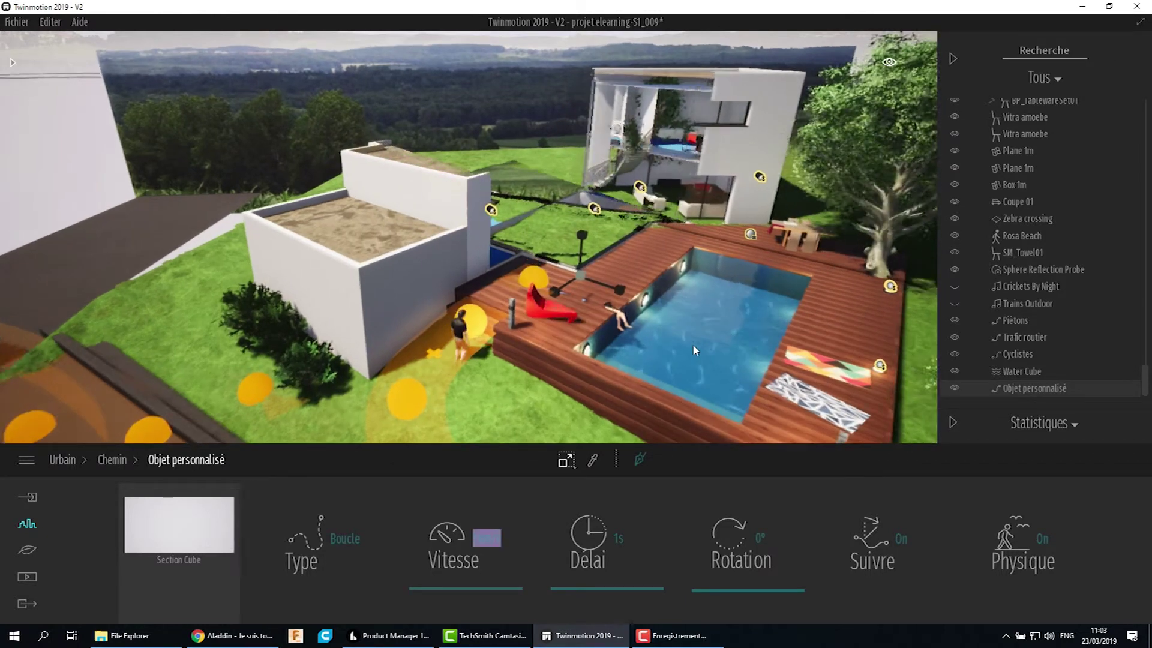
{"action": "scroll", "coordinate": [693, 345], "scroll_direction": "up", "scroll_amount": 2}
{"action": "right_click_drag", "start_coordinate": [692, 345], "coordinate": [598, 373]}
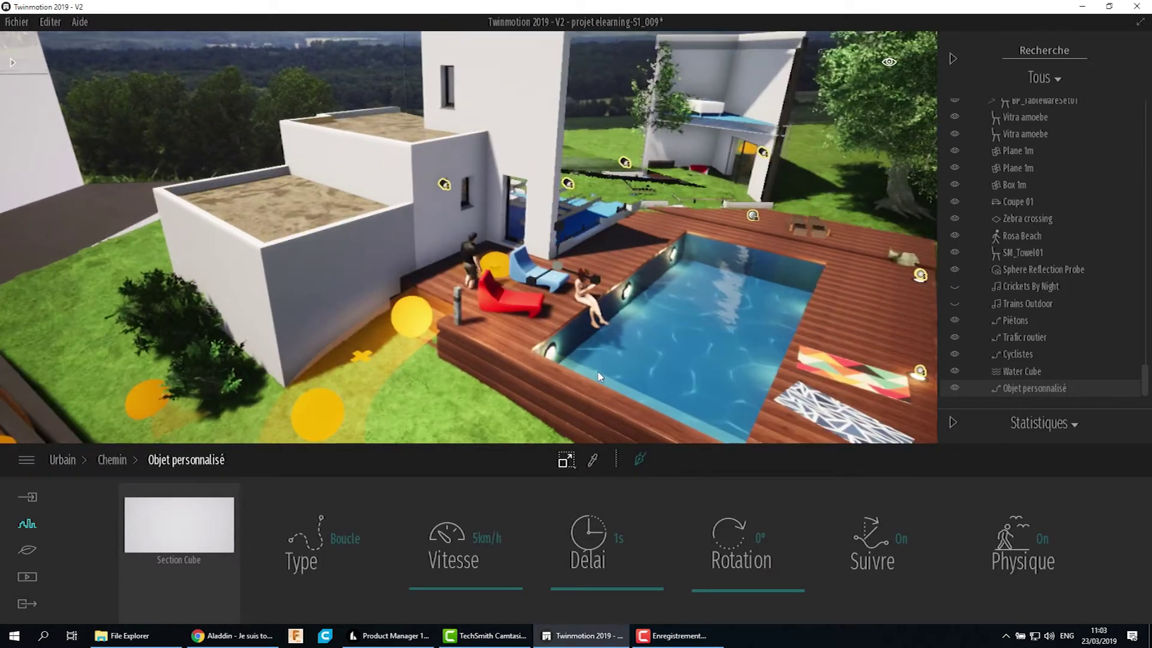
Try the Un aller type and a Rotation of 75° on the custom object path, returning the rotation to 0°
{"action": "left_click", "coordinate": [347, 540]}
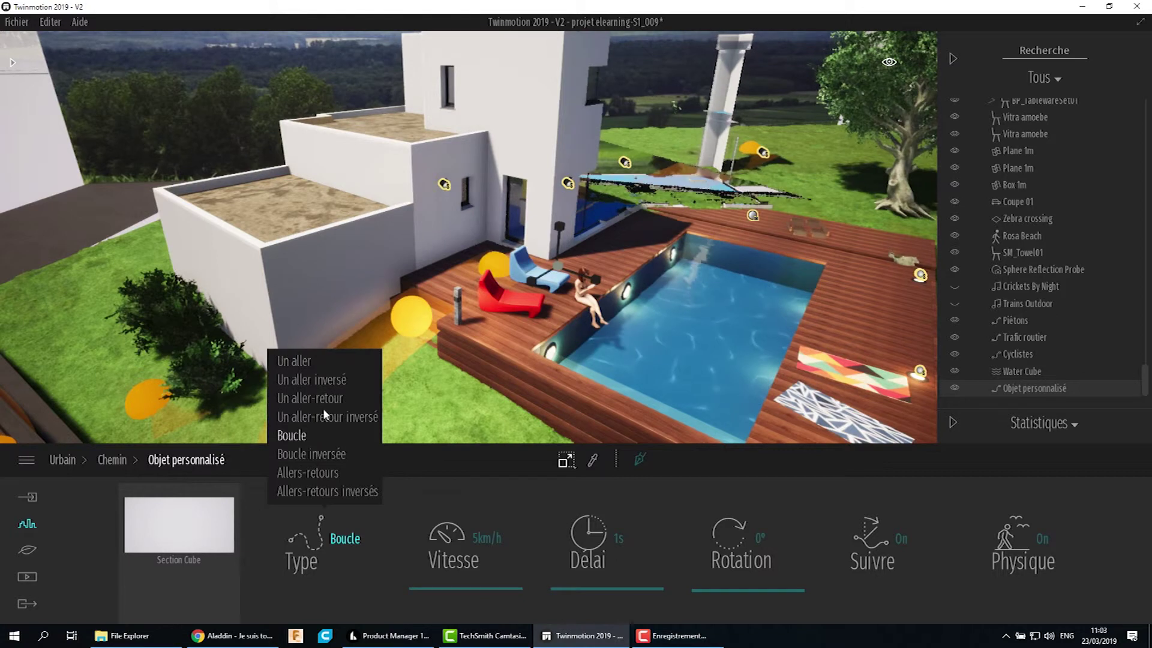
{"action": "left_click", "coordinate": [289, 360]}
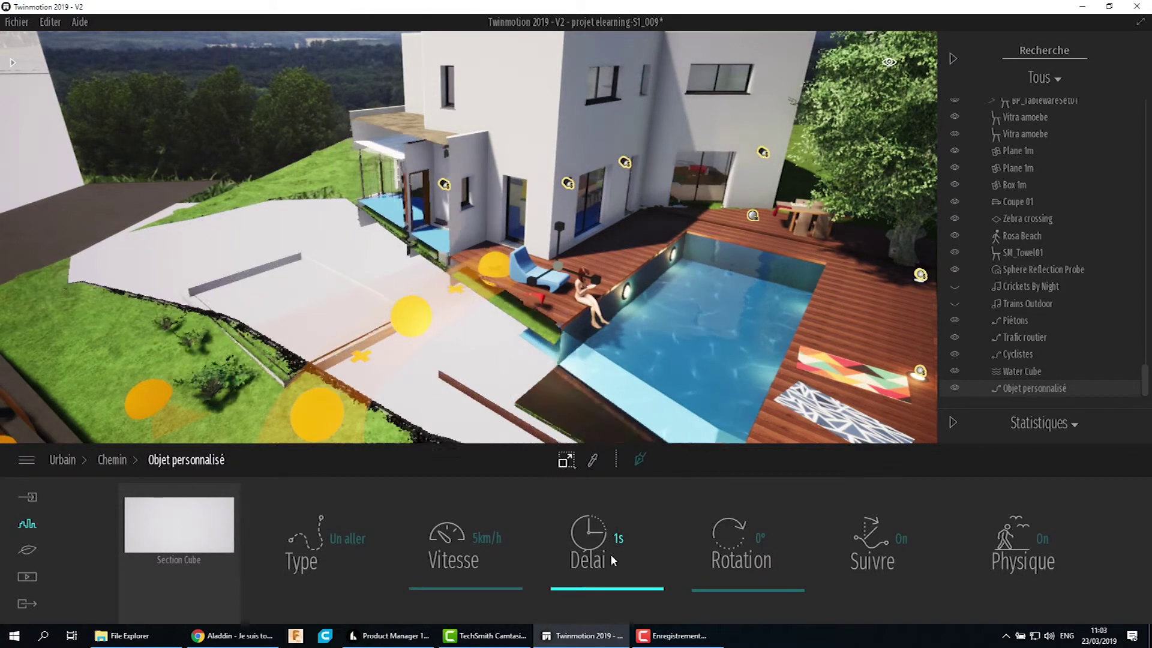
{"action": "left_click_drag", "start_coordinate": [741, 590], "coordinate": [745, 570]}
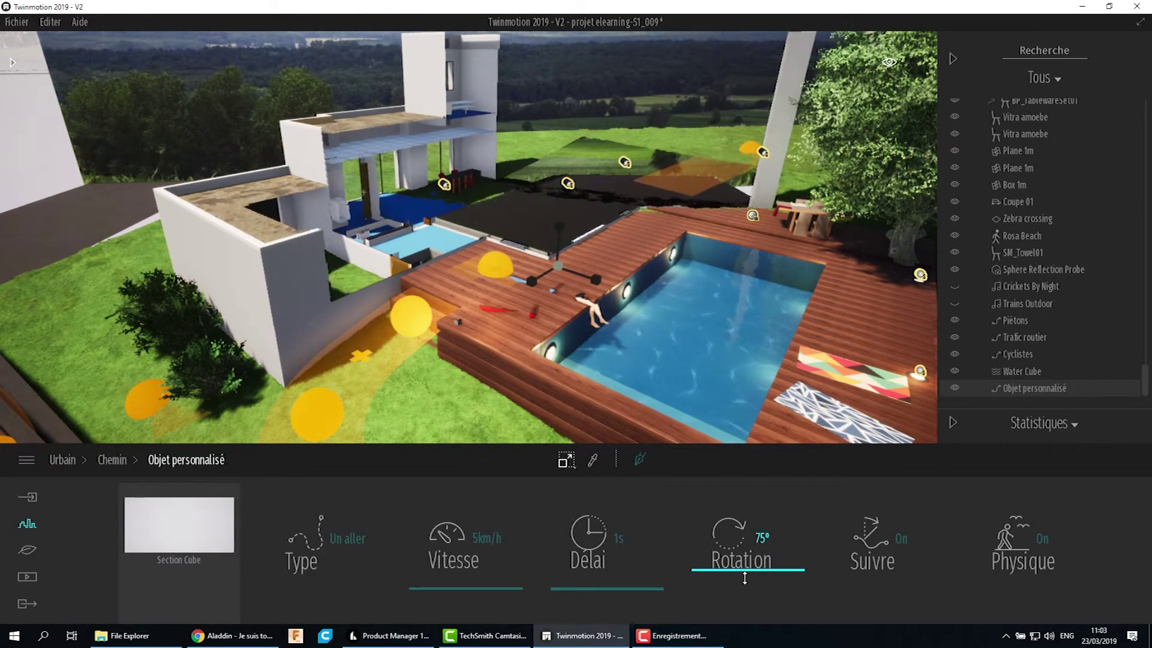
{"action": "left_click_drag", "start_coordinate": [744, 570], "coordinate": [744, 599]}
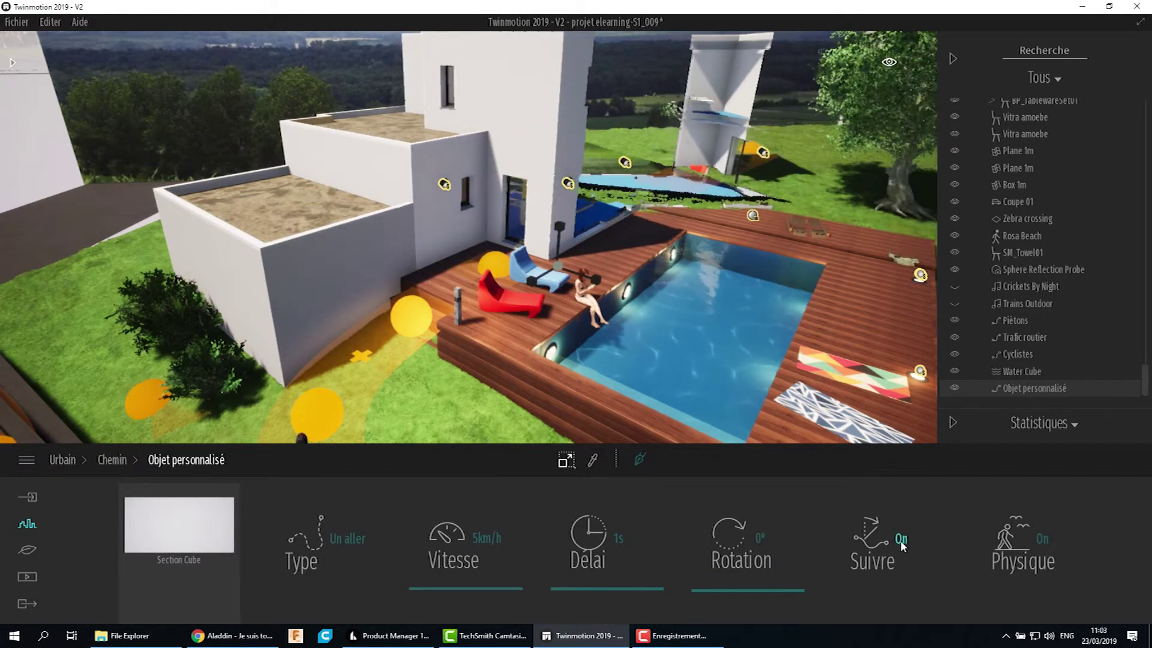
Turn off Physique and Suivre for the custom object path and set its Type to Boucle
{"action": "left_click", "coordinate": [1046, 538]}
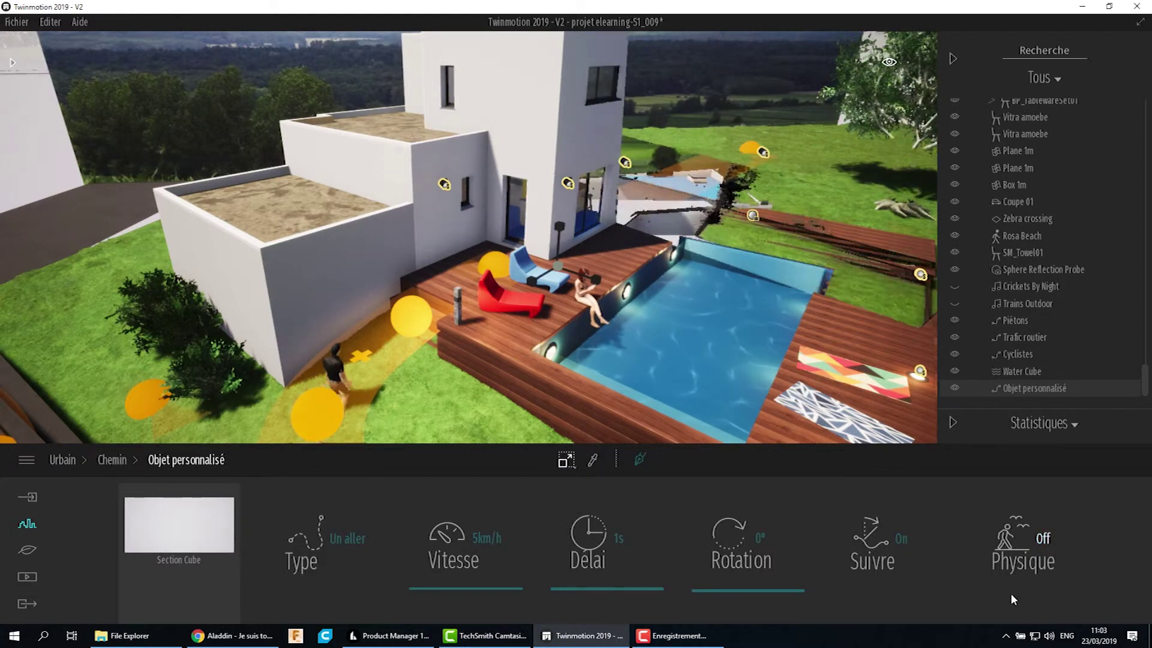
{"action": "left_click", "coordinate": [898, 543]}
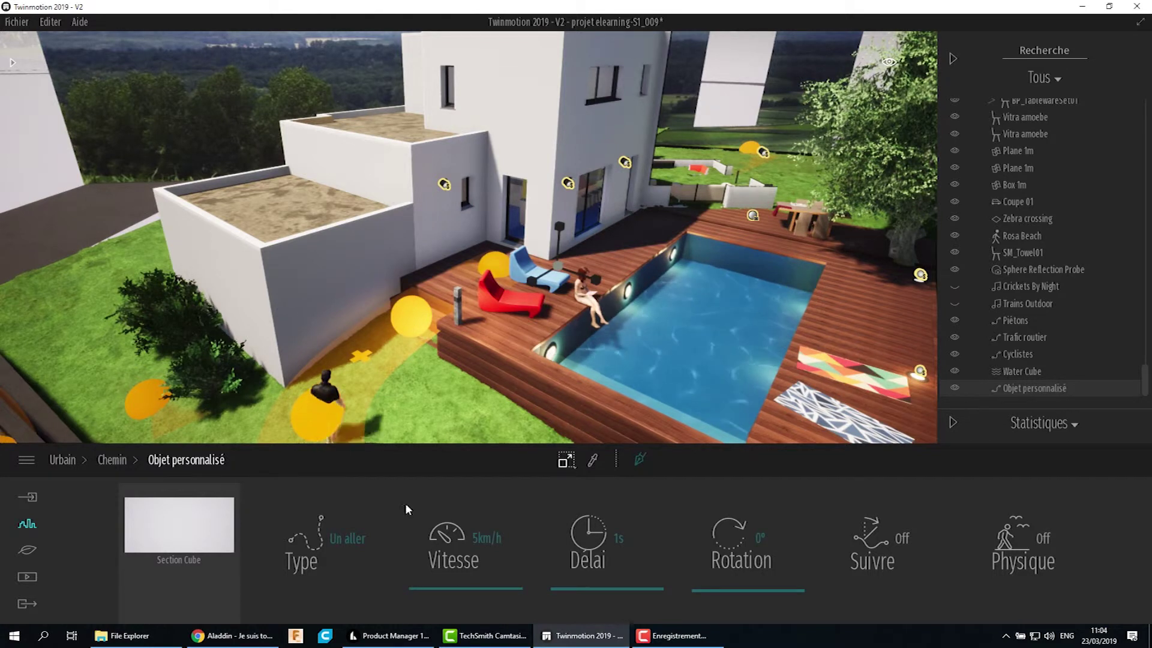
{"action": "left_click", "coordinate": [353, 544]}
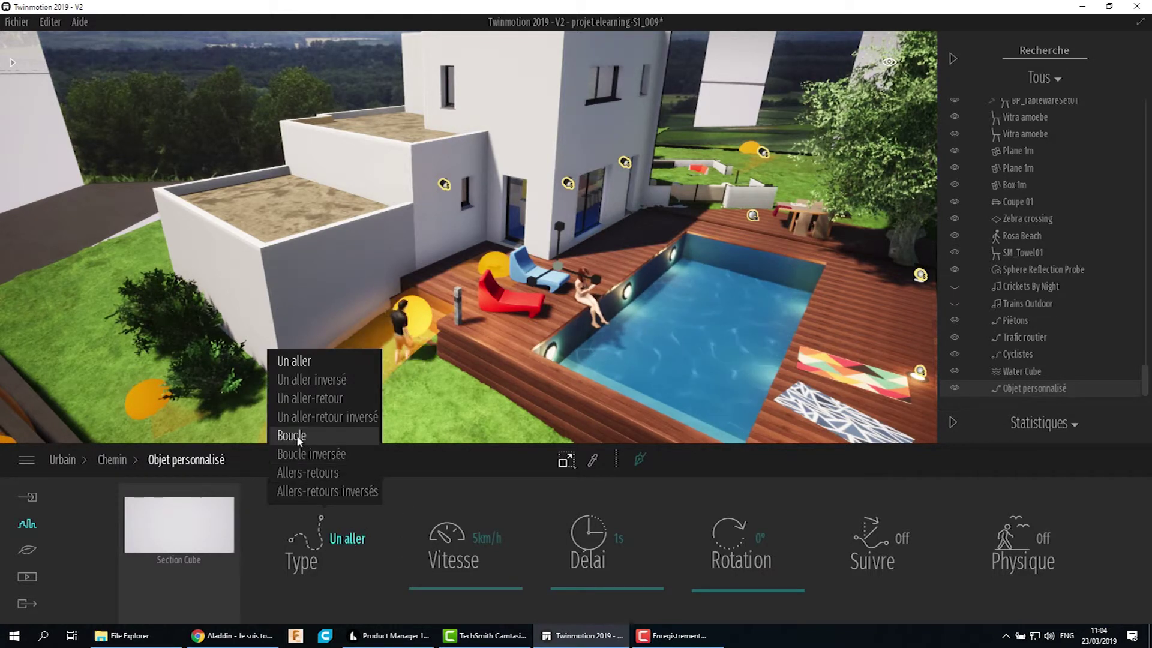
{"action": "left_click", "coordinate": [297, 435]}
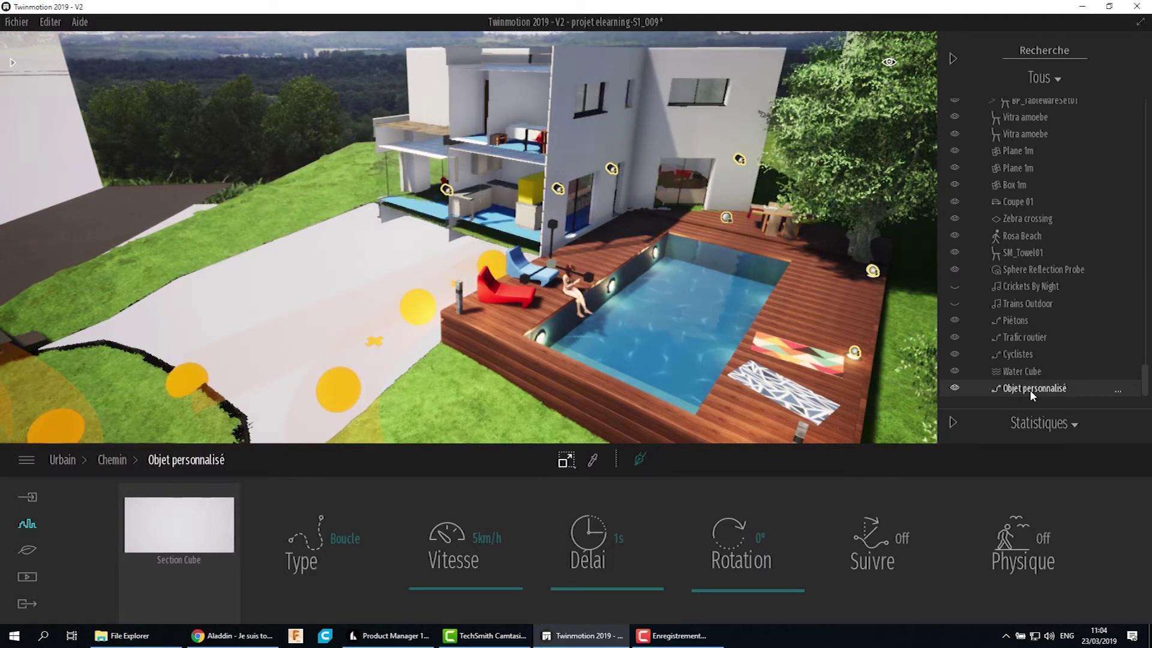
Delete the custom object path that carries the section cube
{"action": "key", "text": "Delete"}
{"action": "scroll", "coordinate": [423, 373], "scroll_direction": "down", "scroll_amount": 2}
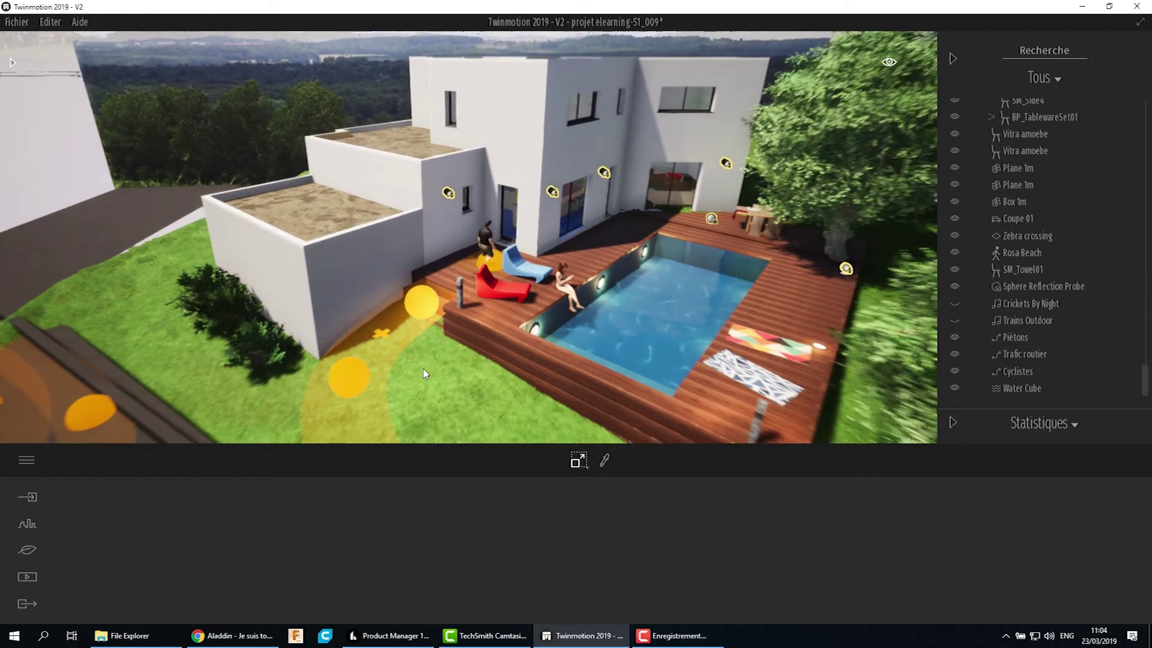
{"action": "middle_click_drag", "start_coordinate": [445, 378], "coordinate": [472, 414]}
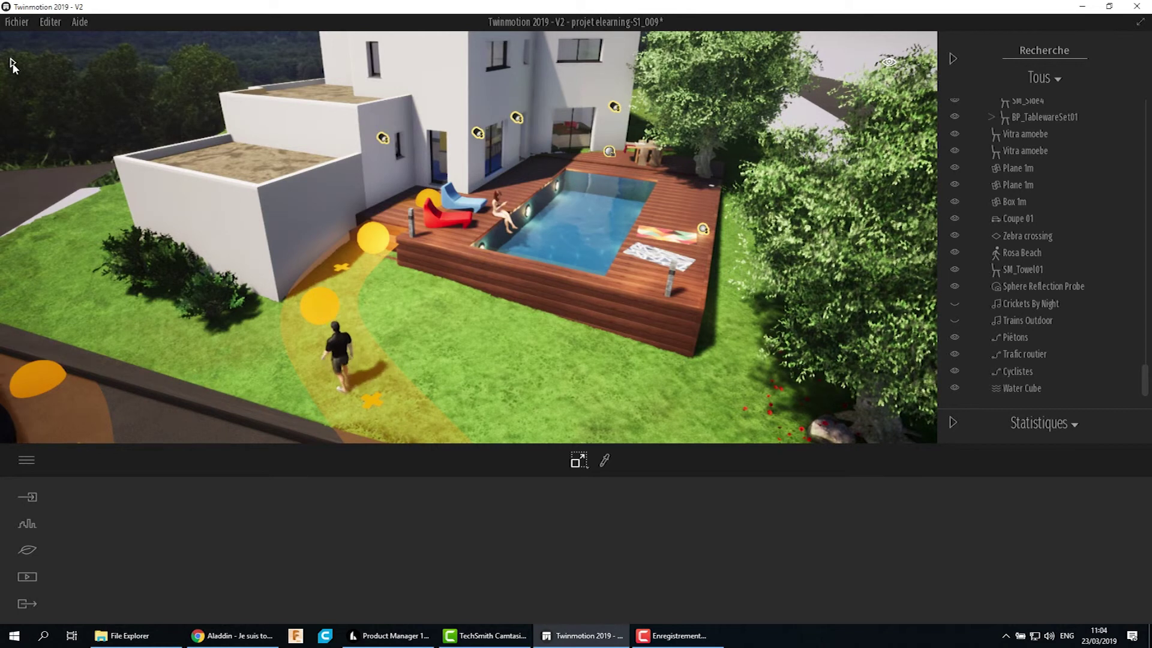
Open the library's main categories and select the lawn surface in front of the pool deck
{"action": "left_click", "coordinate": [12, 62]}
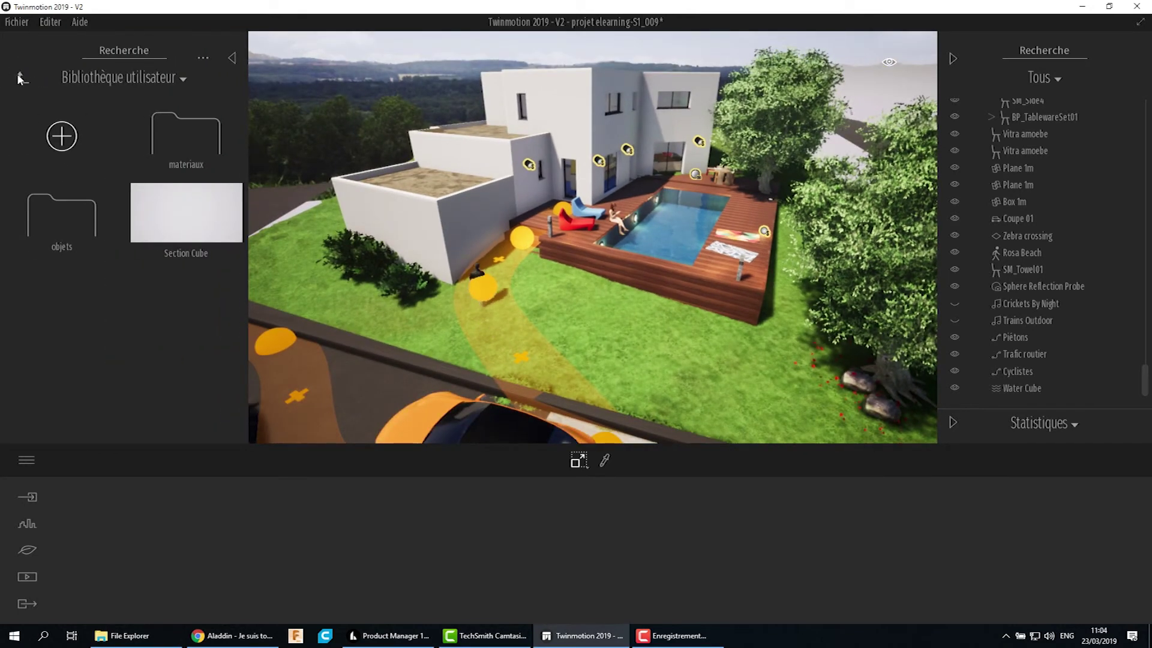
{"action": "left_click", "coordinate": [19, 78]}
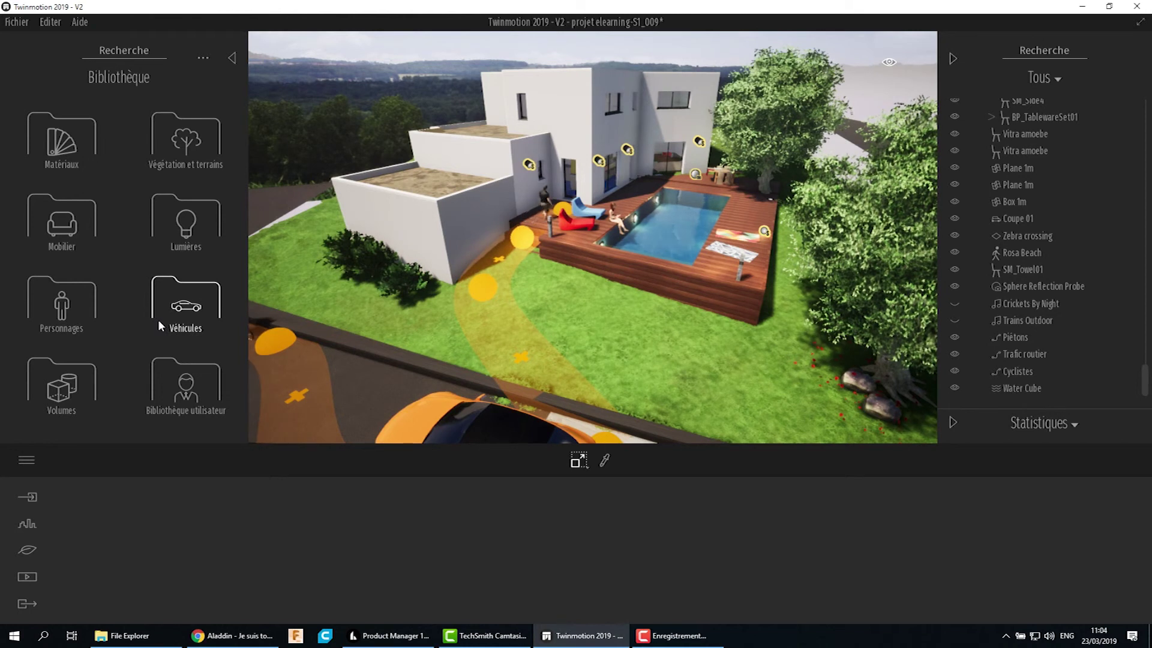
{"action": "left_click", "coordinate": [672, 334]}
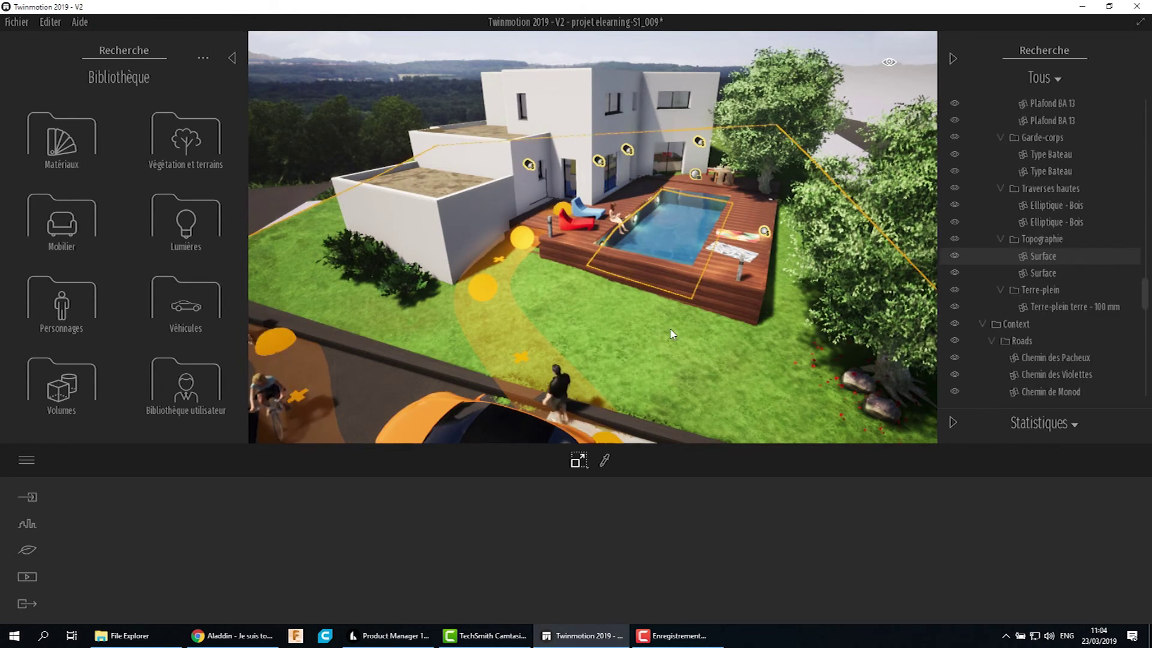